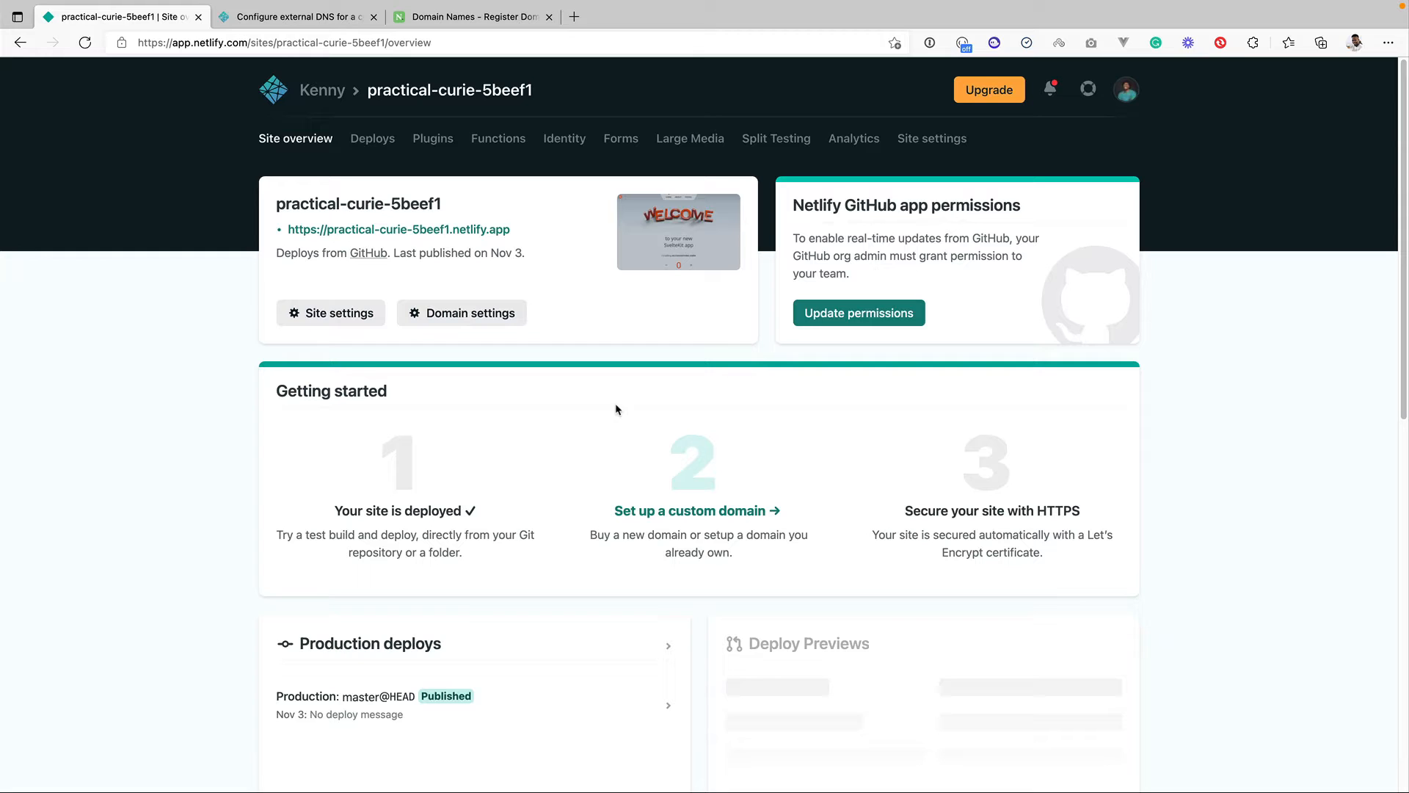
- Open the deployed practical-curie-5beef1 site, view its Todos, About and Home pages, and close it
left_click(475, 229)
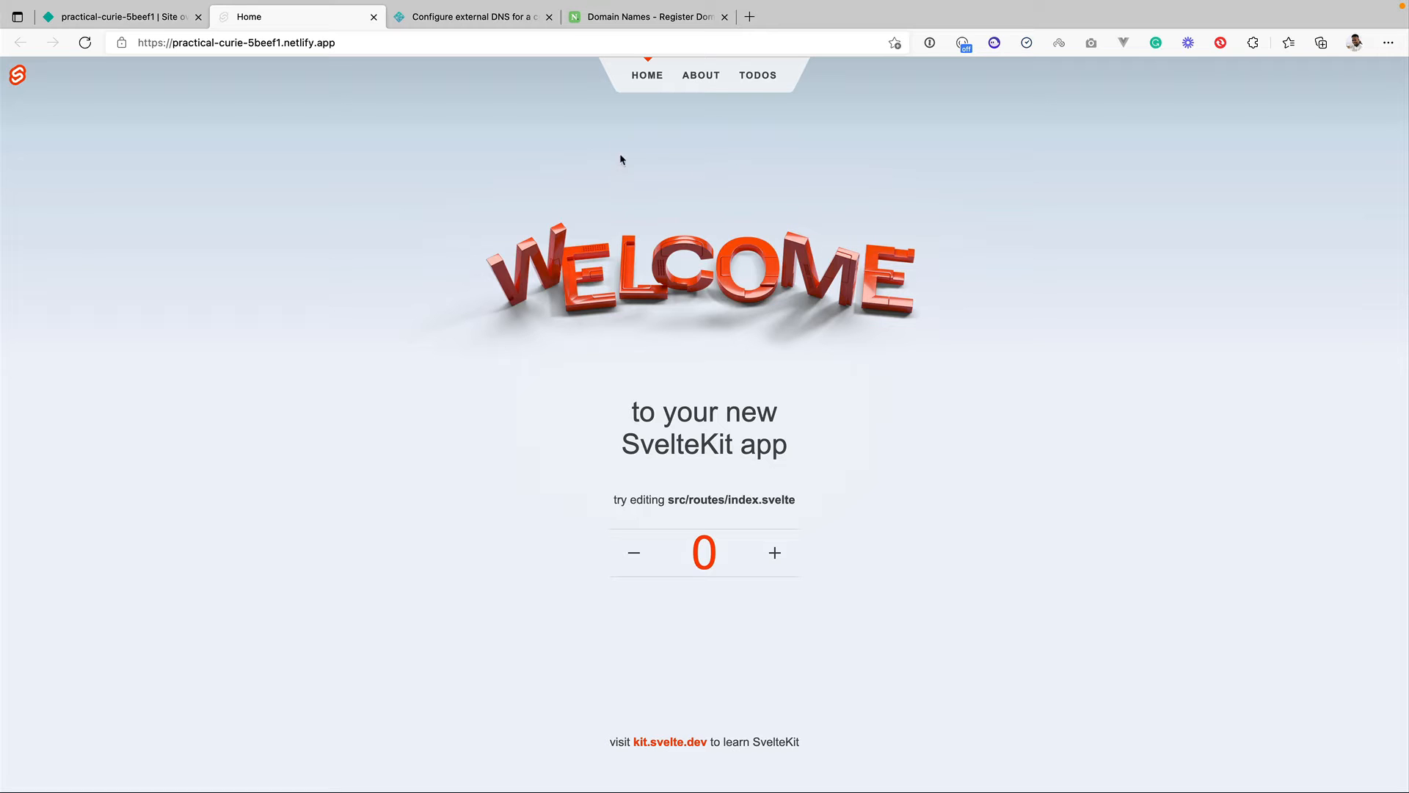
left_click(767, 80)
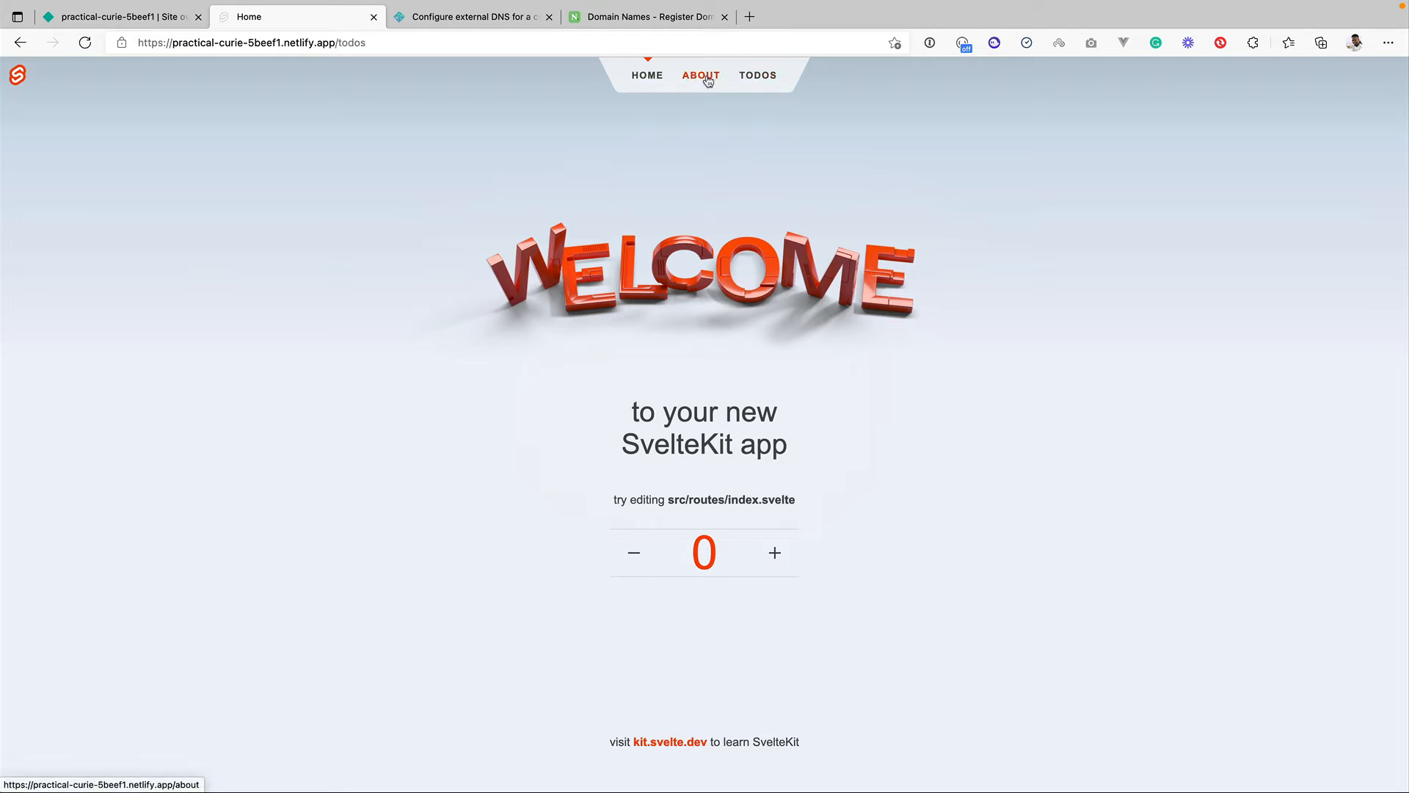
left_click(701, 75)
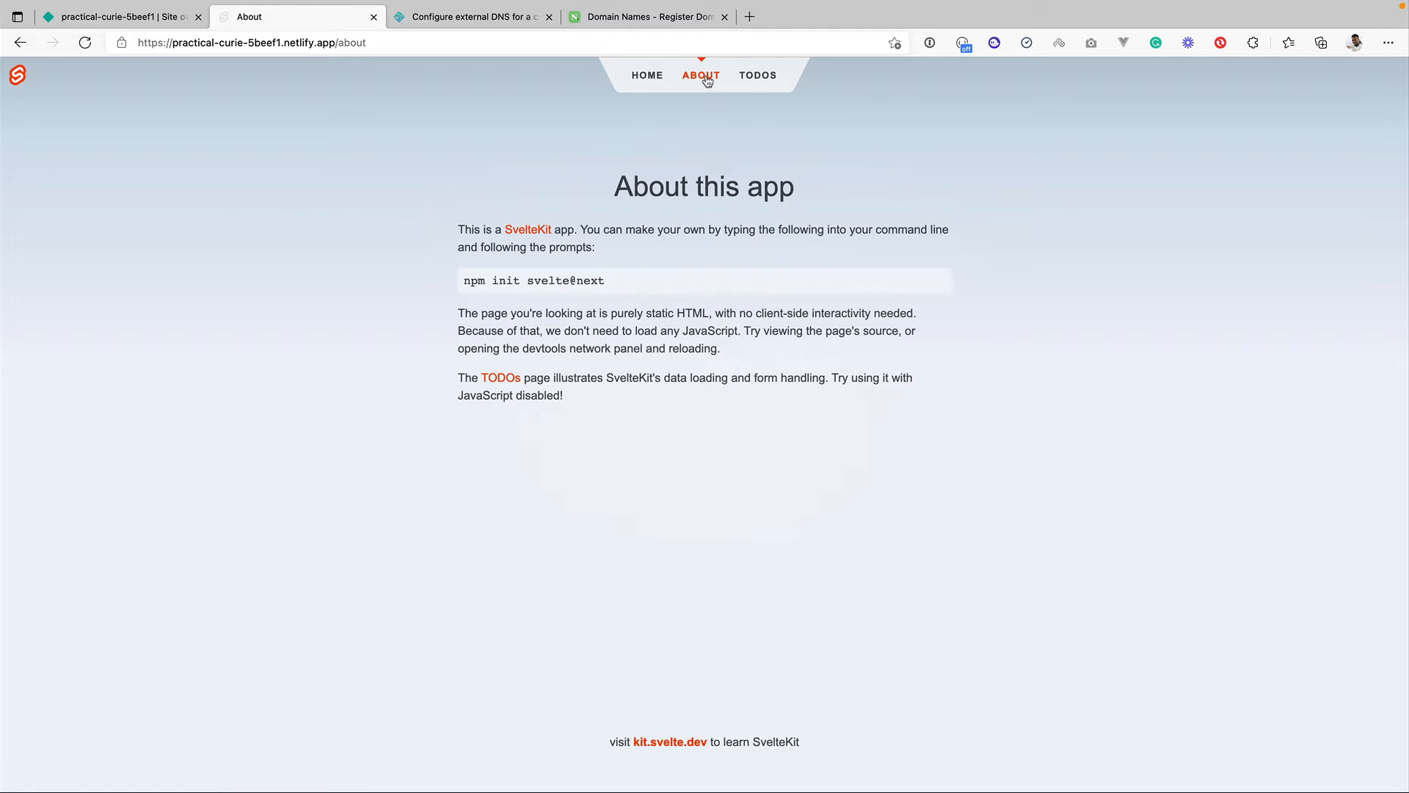
left_click(647, 77)
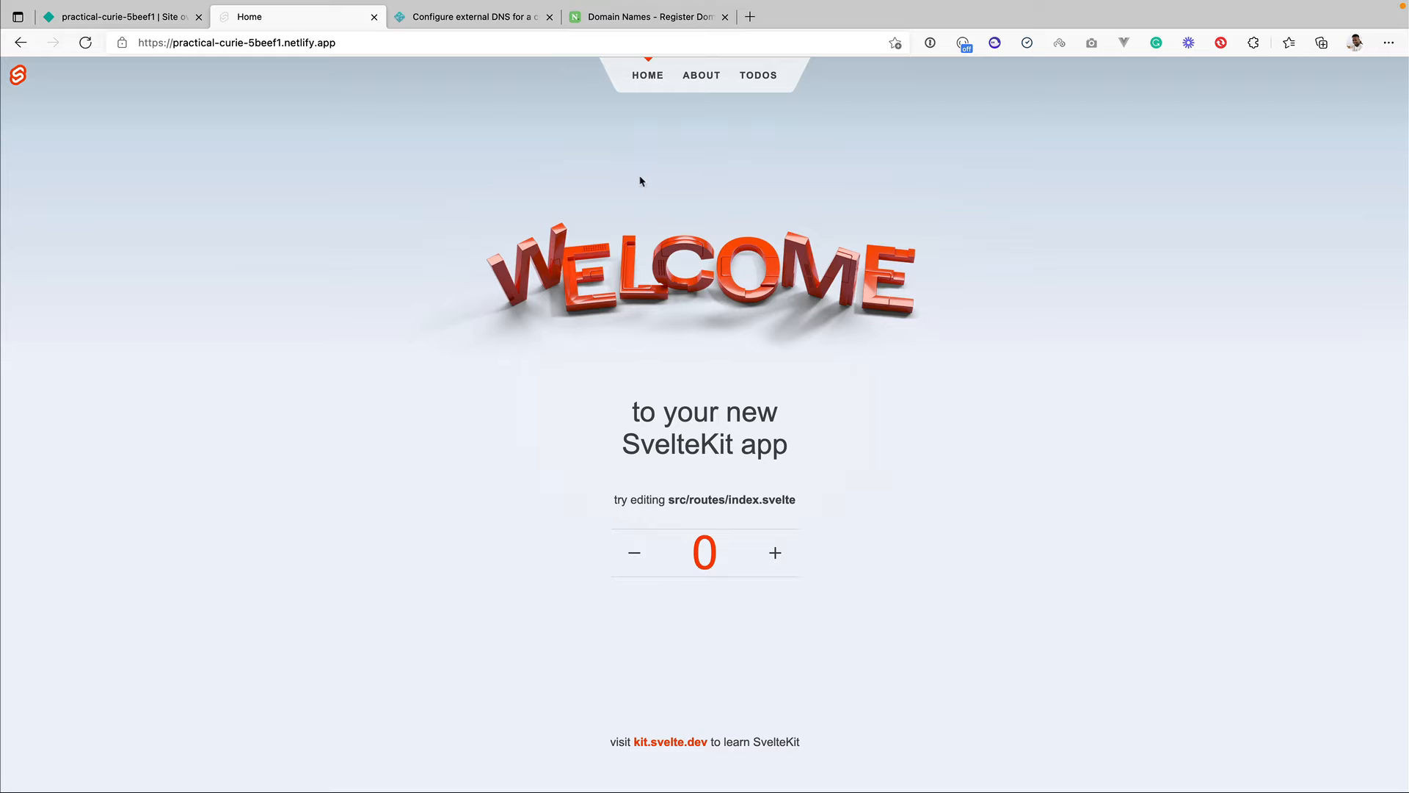
left_click(375, 17)
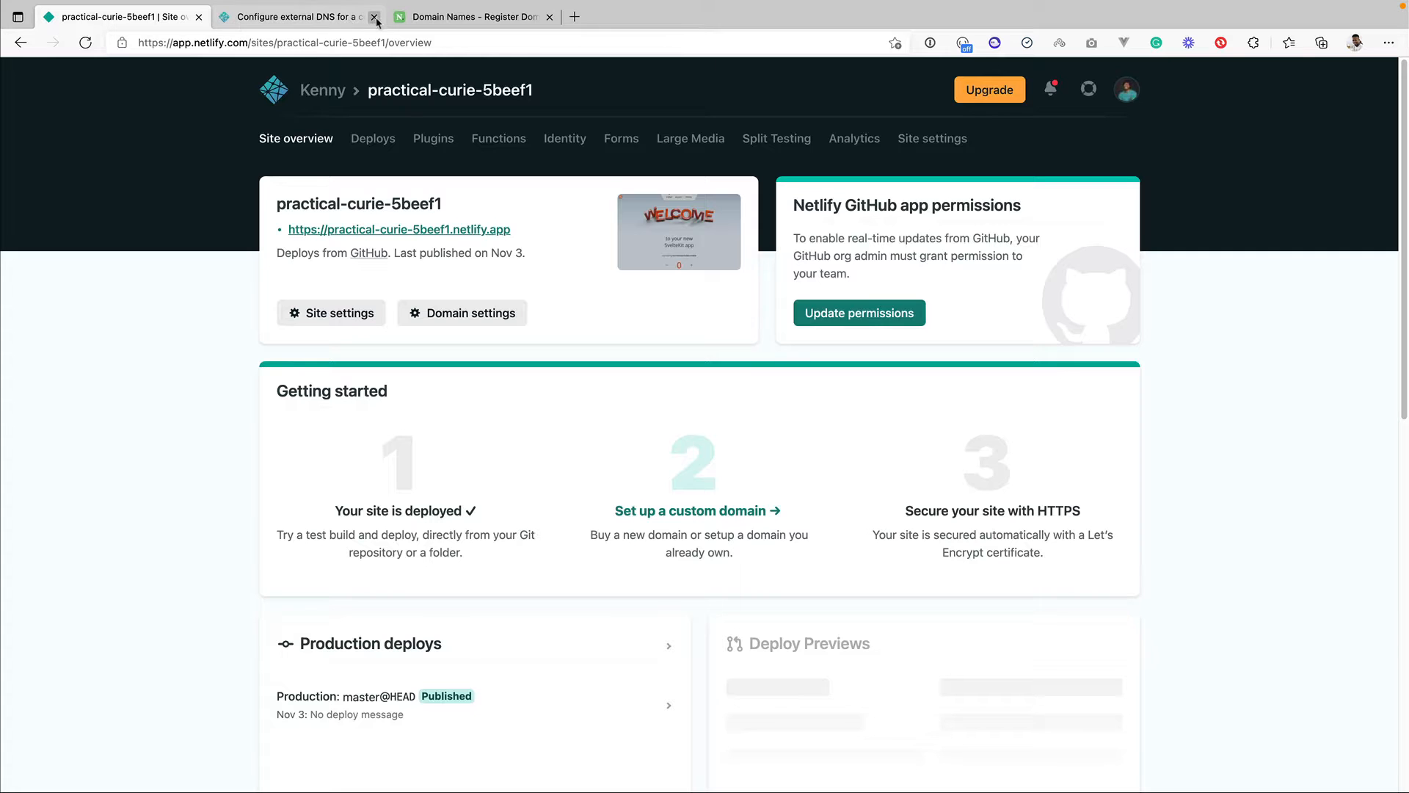
- Switch to Name.com and open the petscan.date domain's details from the account overview
left_click(446, 18)
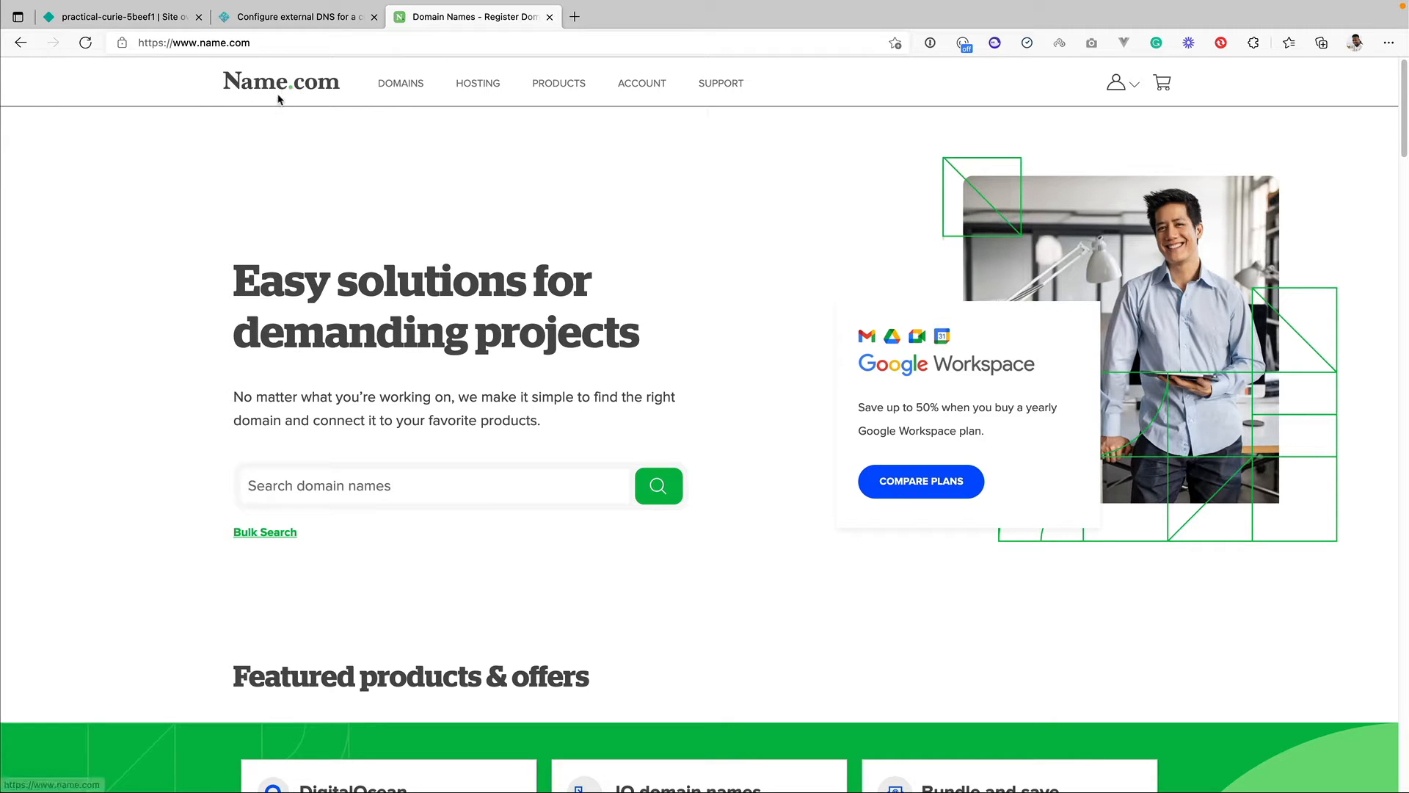
left_click(653, 92)
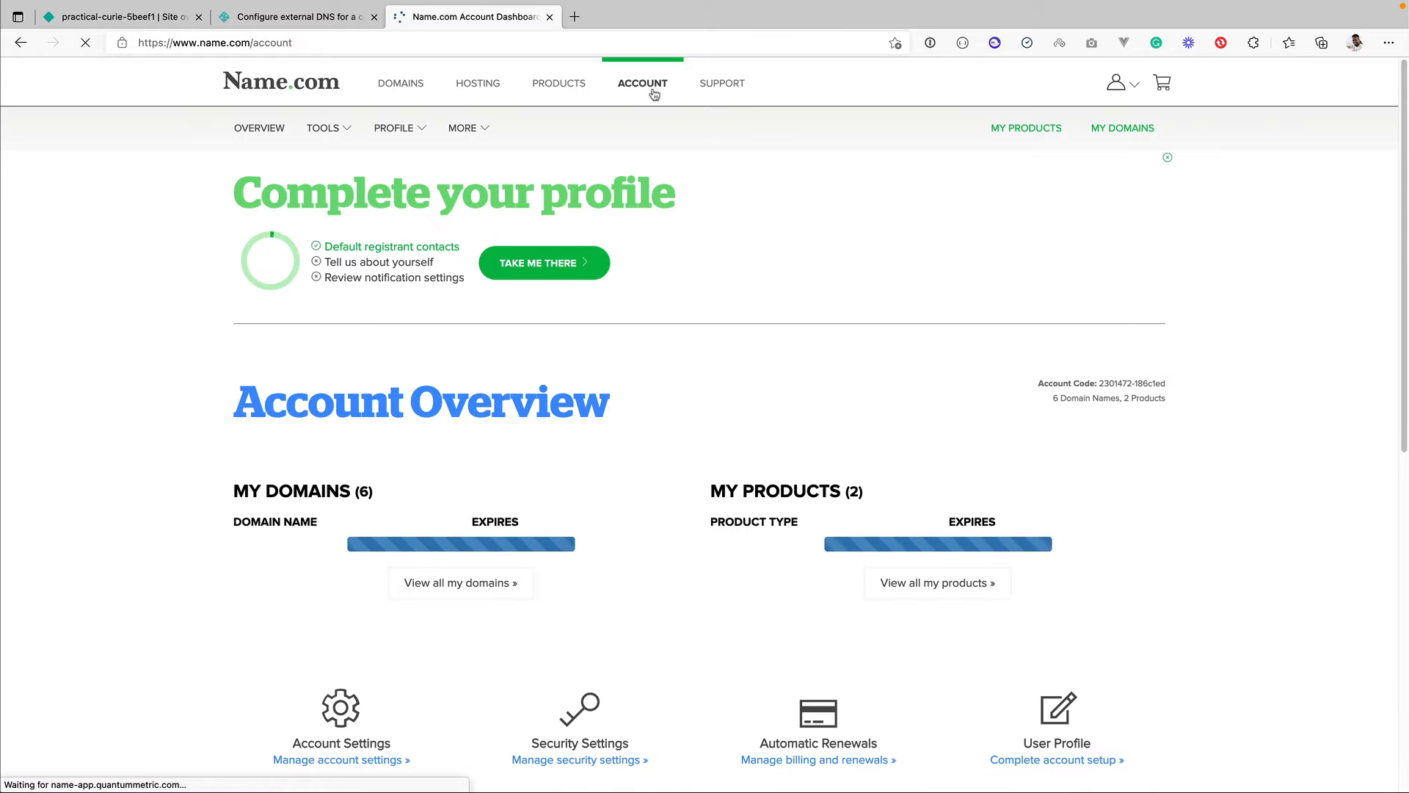
scroll(723, 283, "down", 3)
scroll(642, 358, "down", 3)
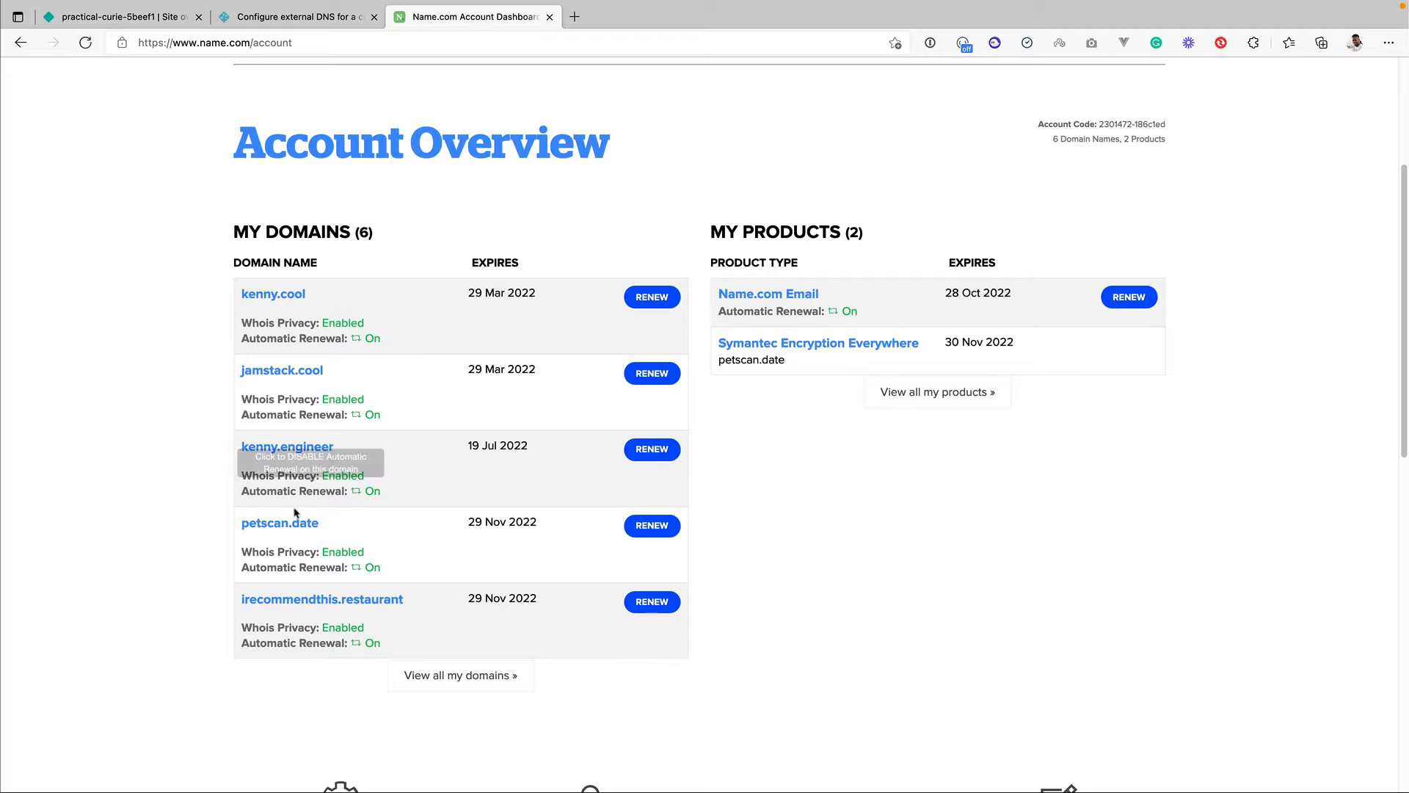
left_click(301, 527)
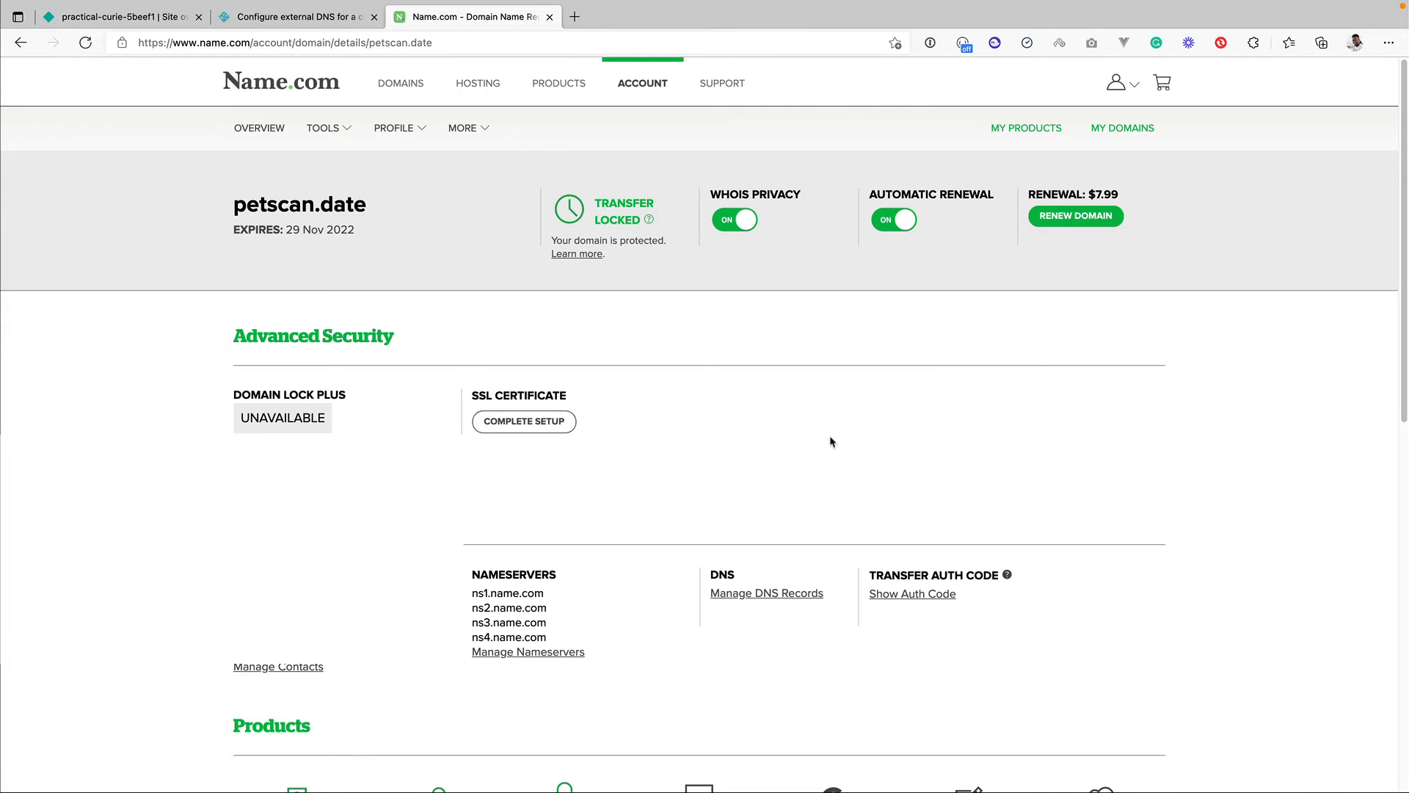
scroll(759, 452, "down", 2)
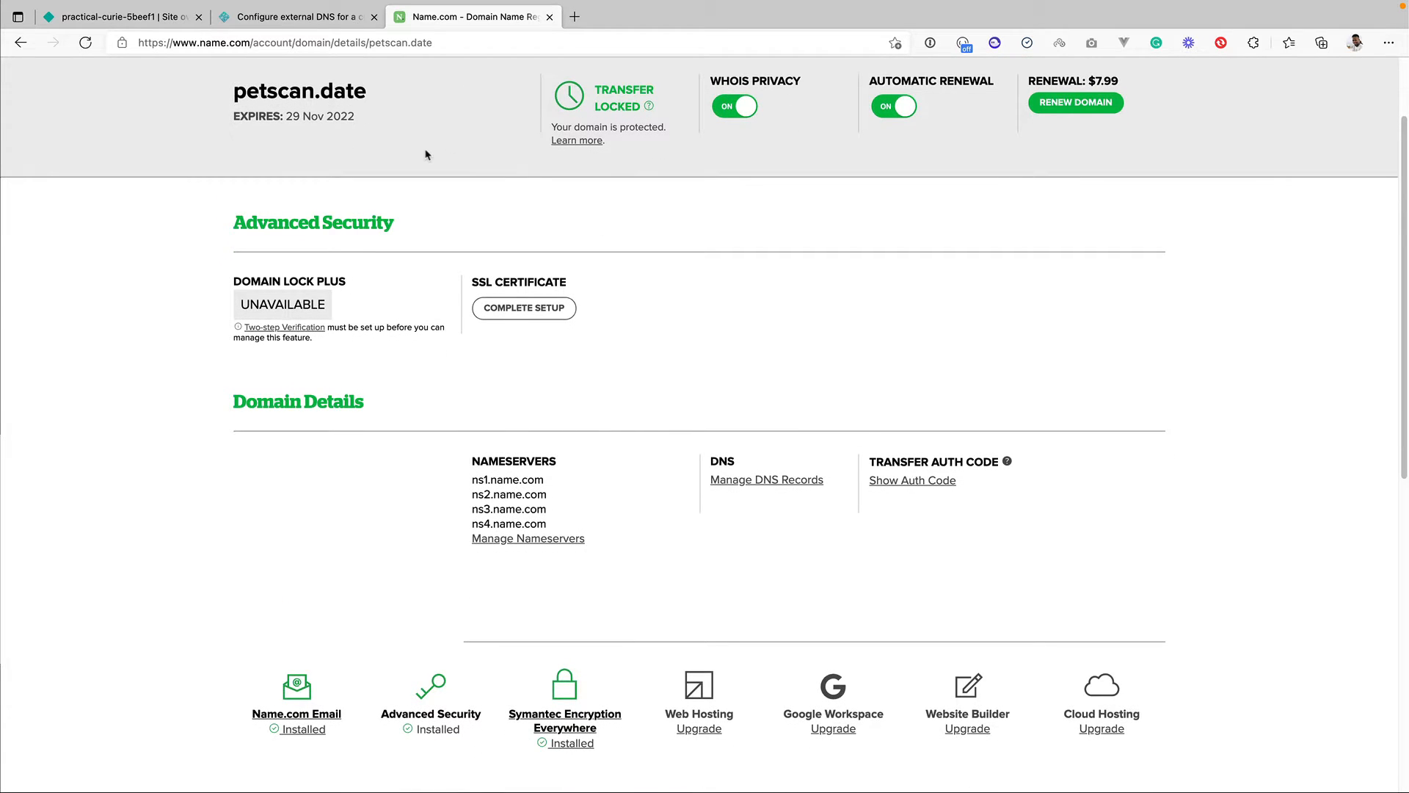
- Examine the Netlify docs on external DNS, covering the subdomain and apex domain configuration sections
left_click(323, 18)
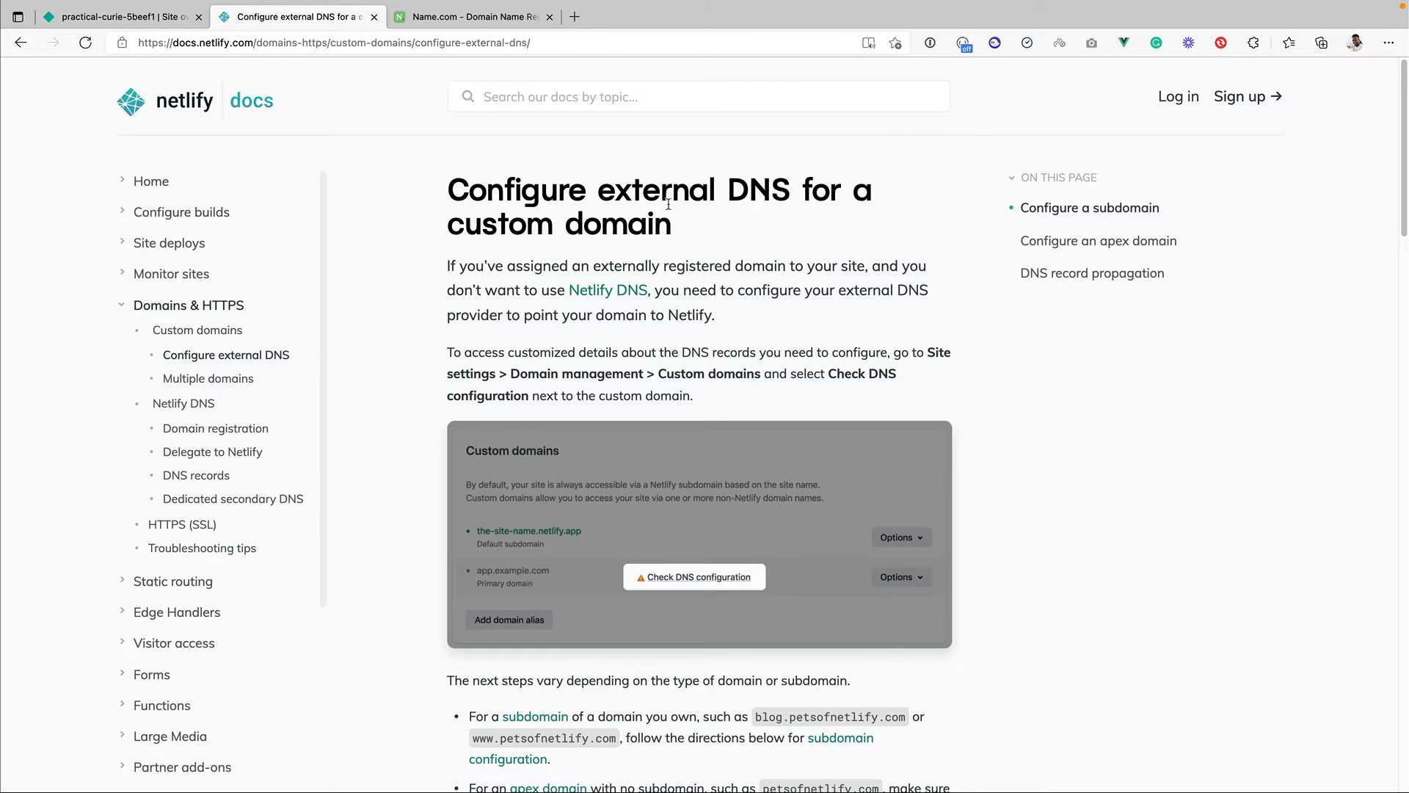
left_click(549, 45)
left_click(811, 293)
scroll(820, 336, "down", 10)
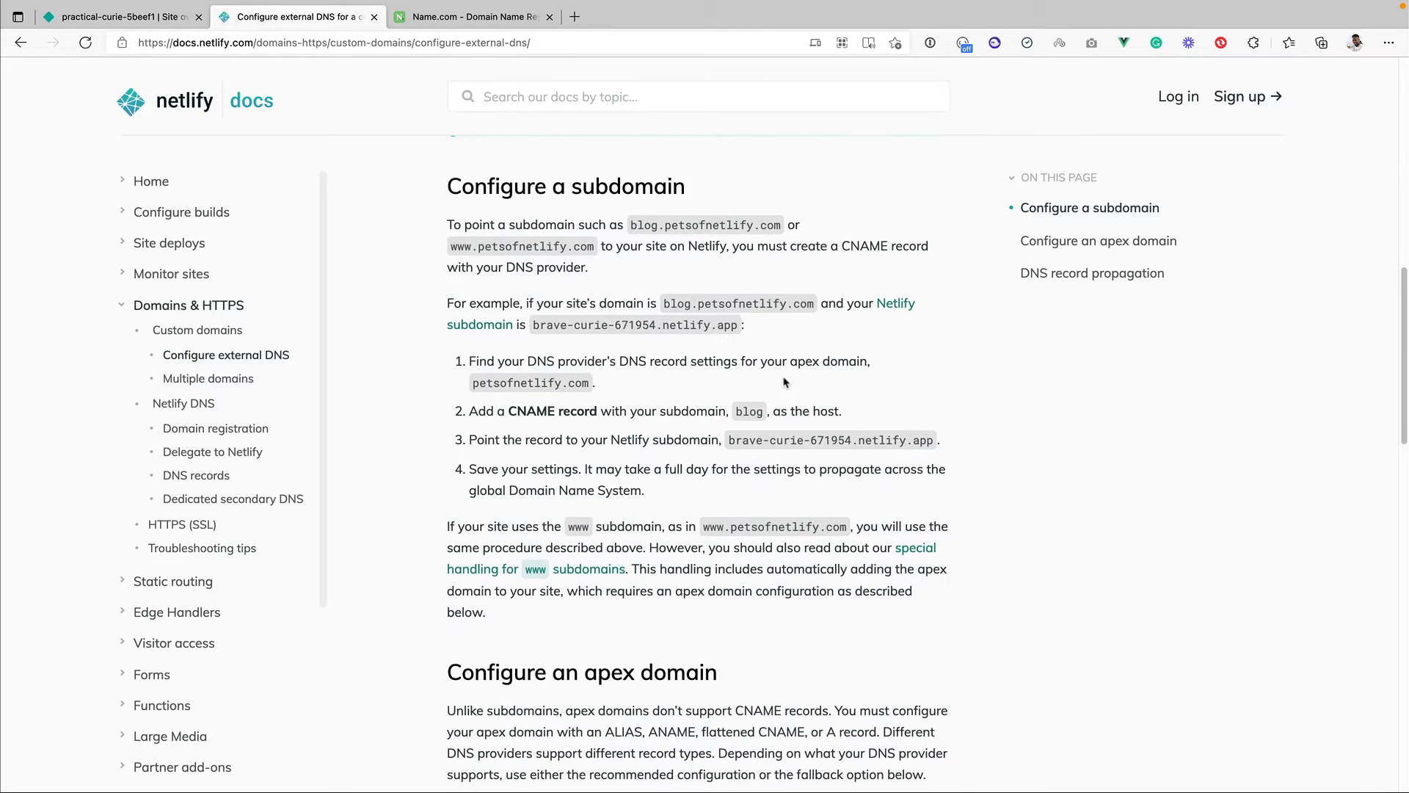
scroll(723, 321, "down", 3)
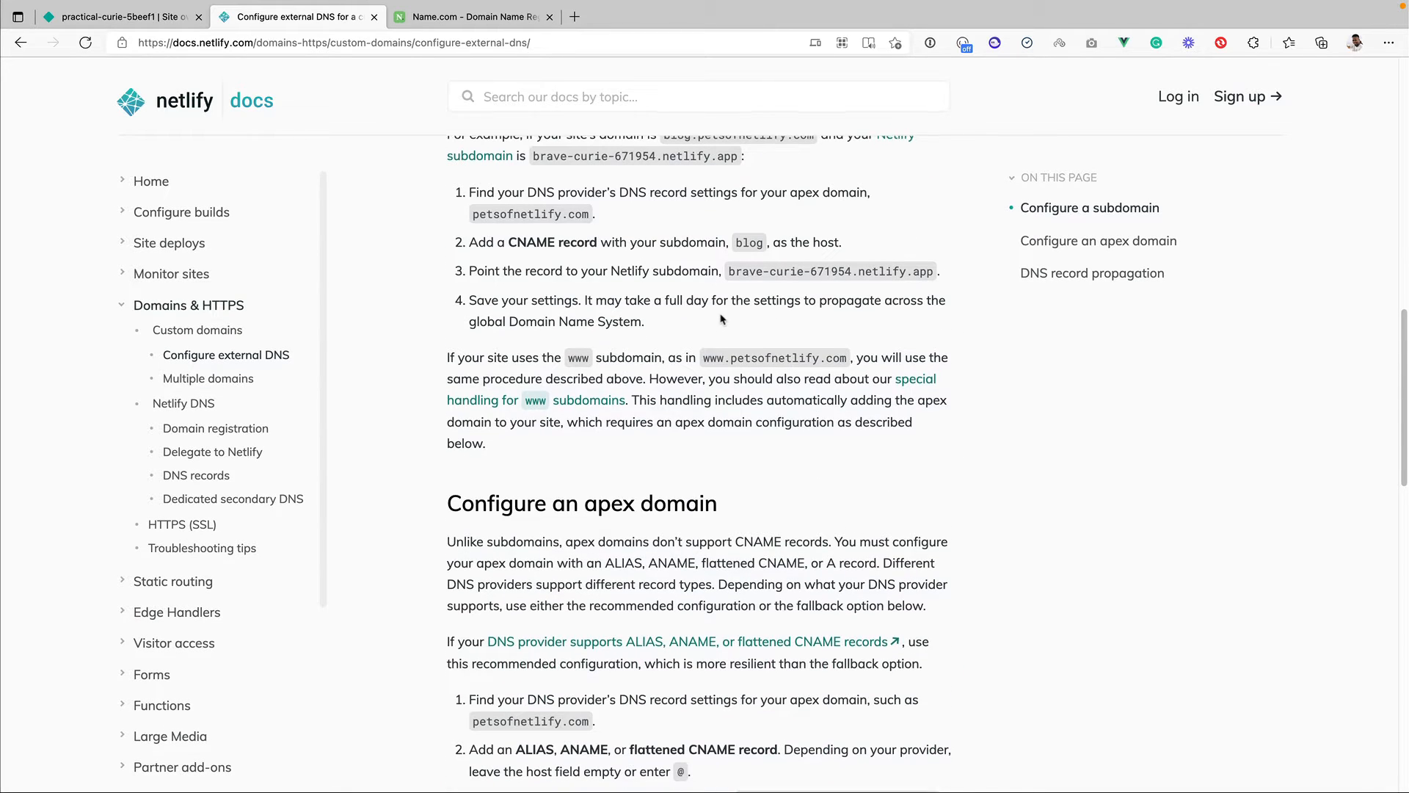
scroll(723, 319, "up", 4)
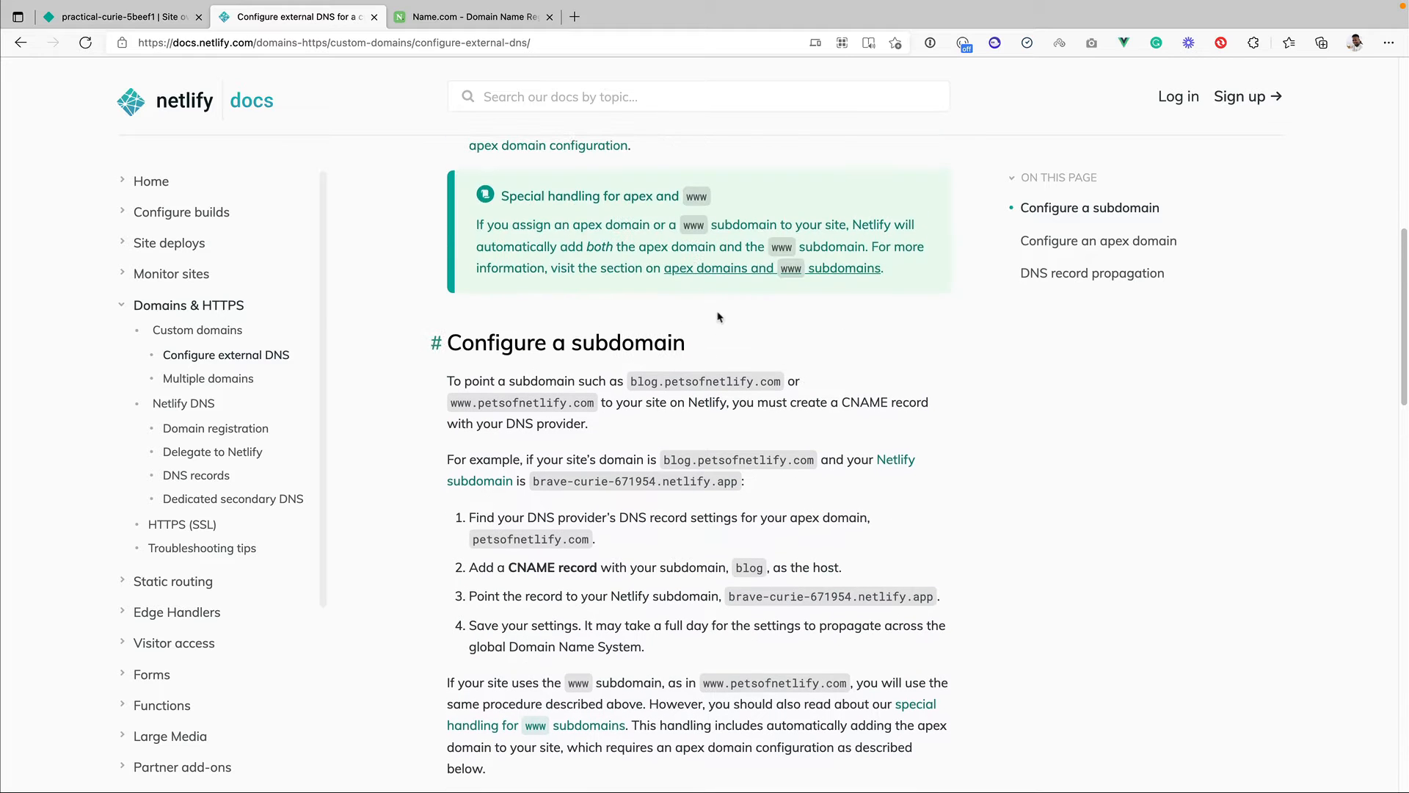
left_click_drag(463, 346, 598, 360)
left_click(620, 353)
scroll(646, 411, "down", 7)
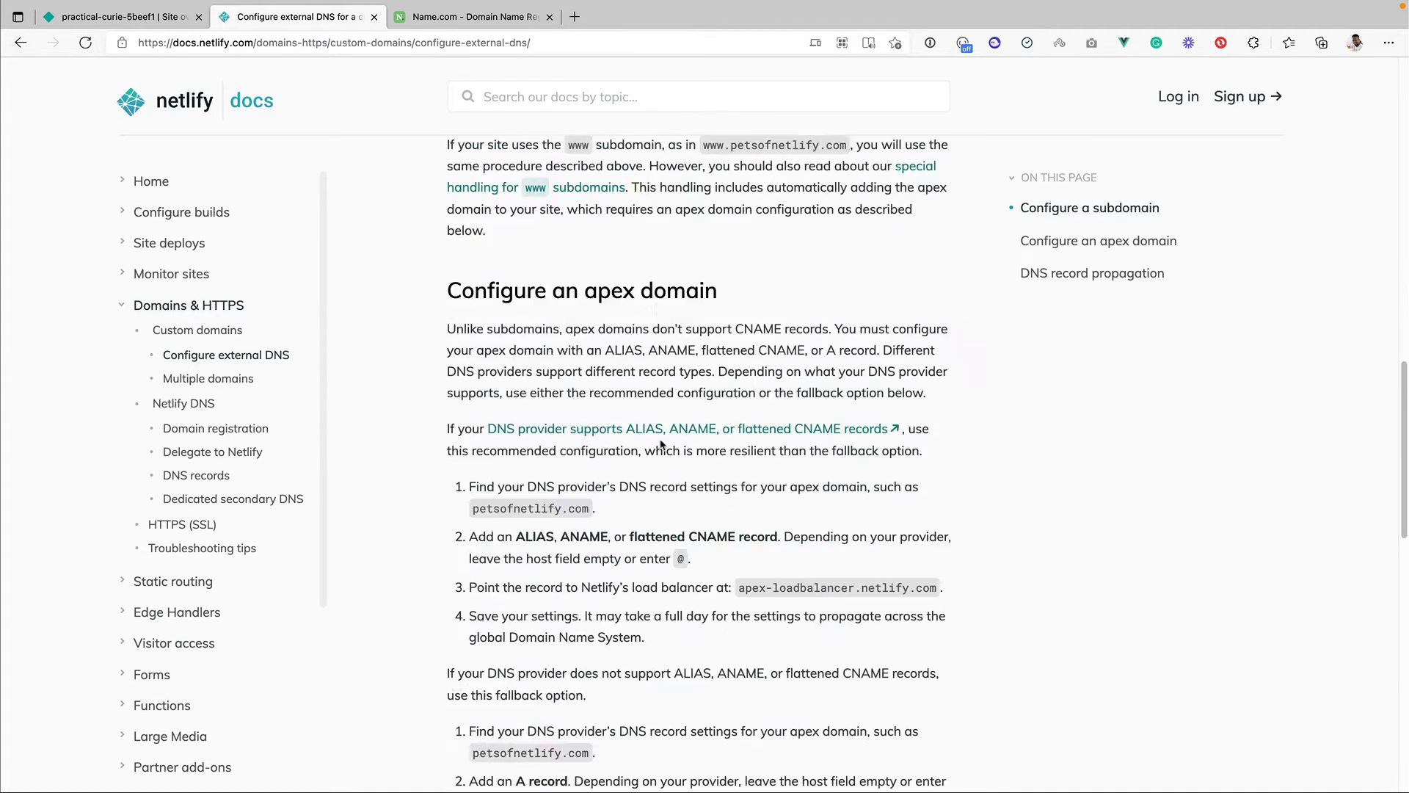
scroll(662, 444, "down", 3)
scroll(587, 293, "up", 2)
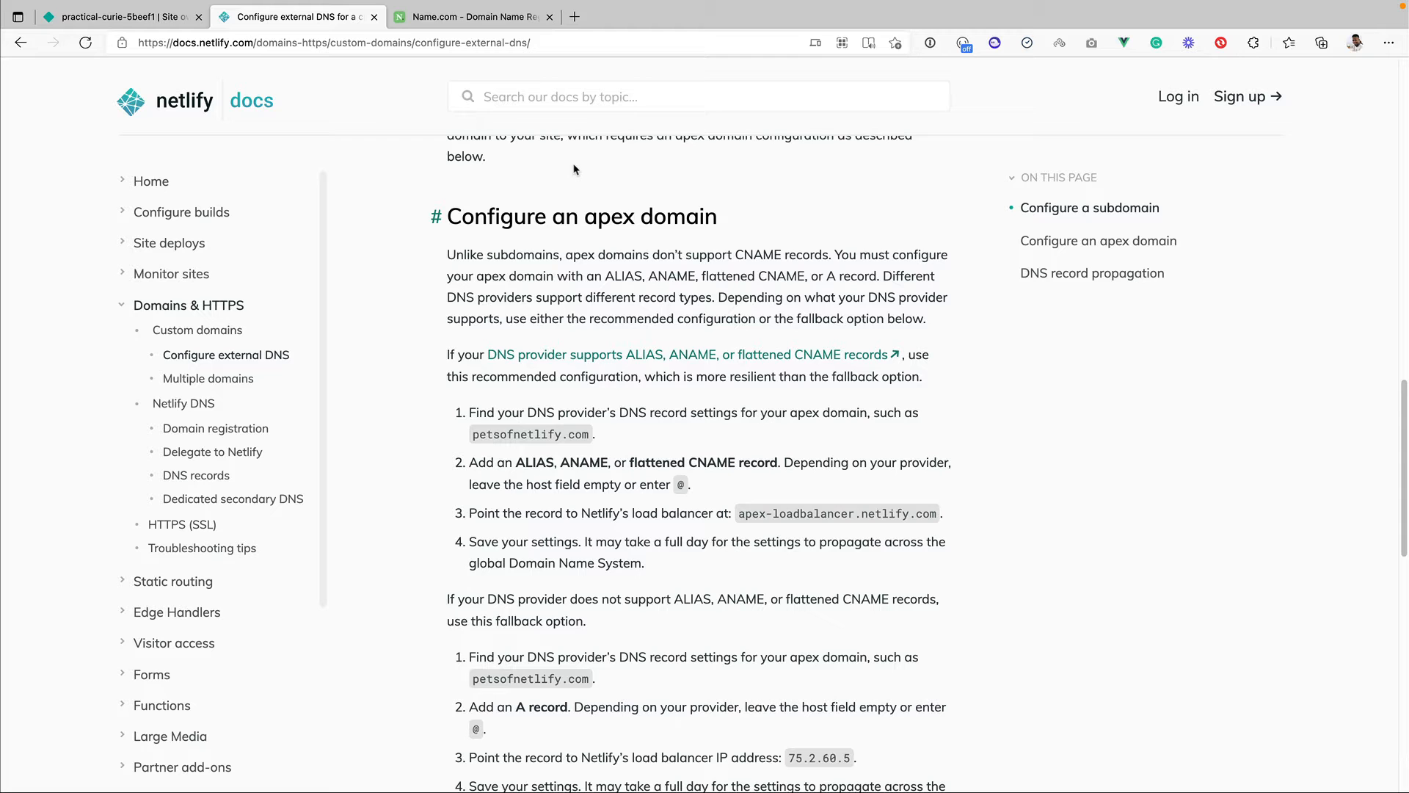
- Return to the petscan.date domain details on Name.com and highlight the domain name
left_click(467, 20)
scroll(519, 425, "up", 2)
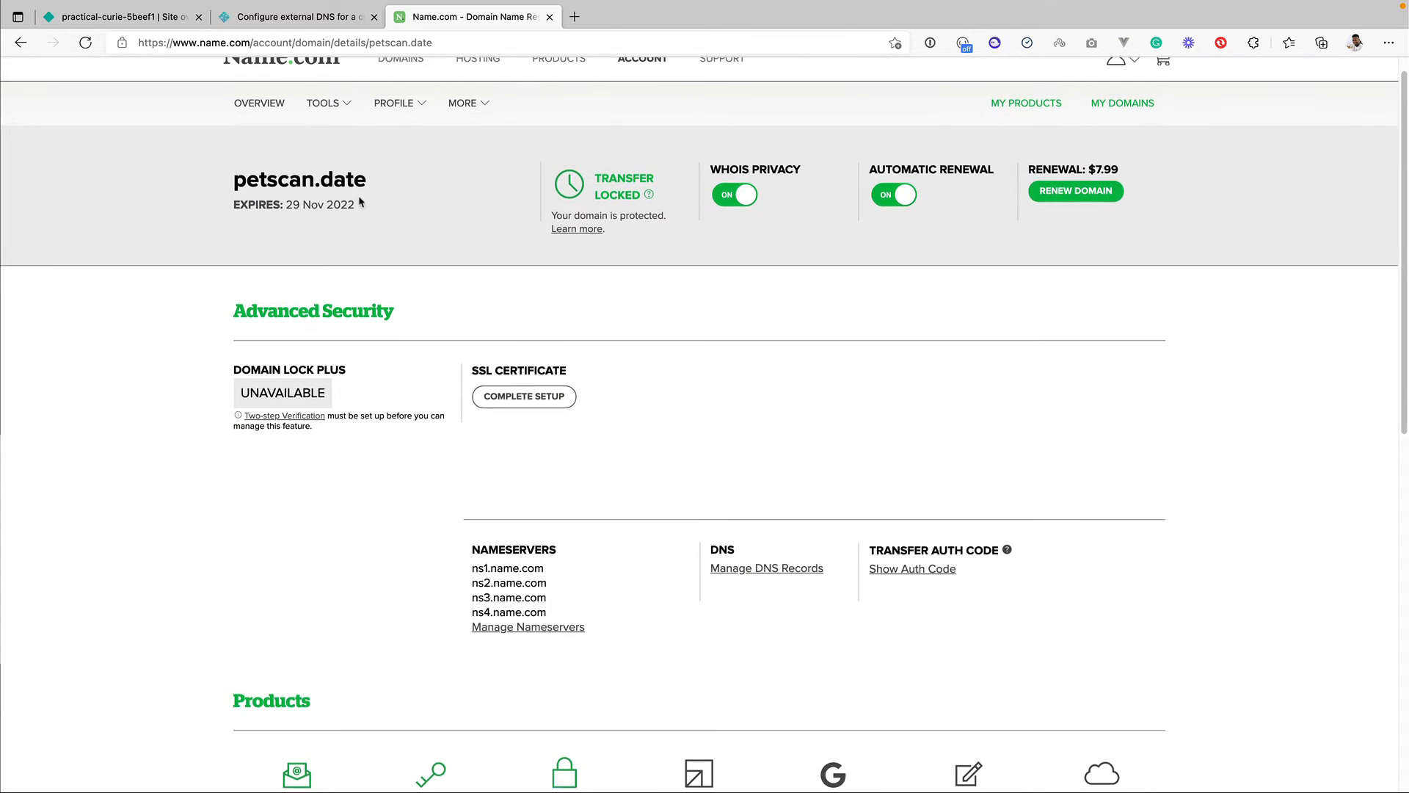
left_click_drag(232, 182, 385, 188)
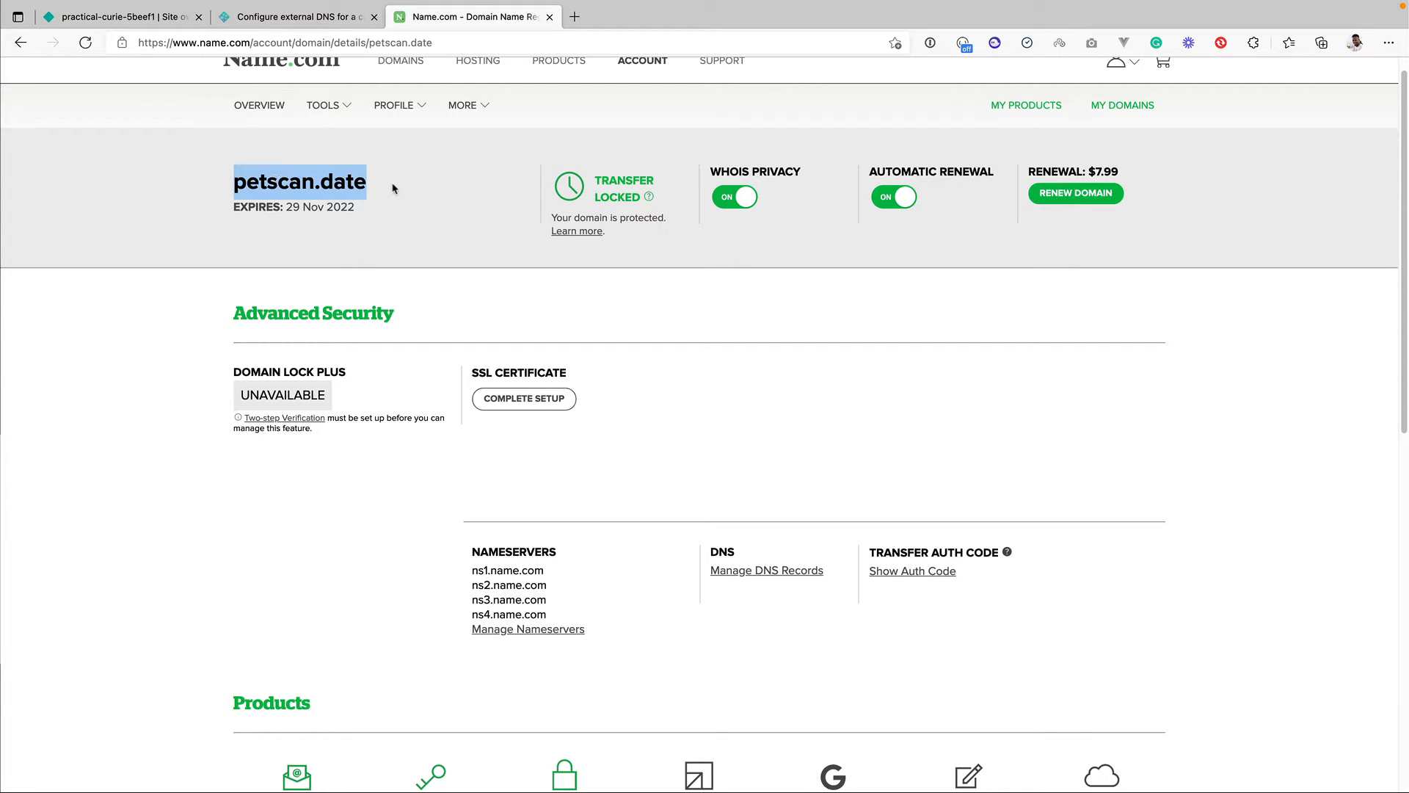
left_click(393, 188)
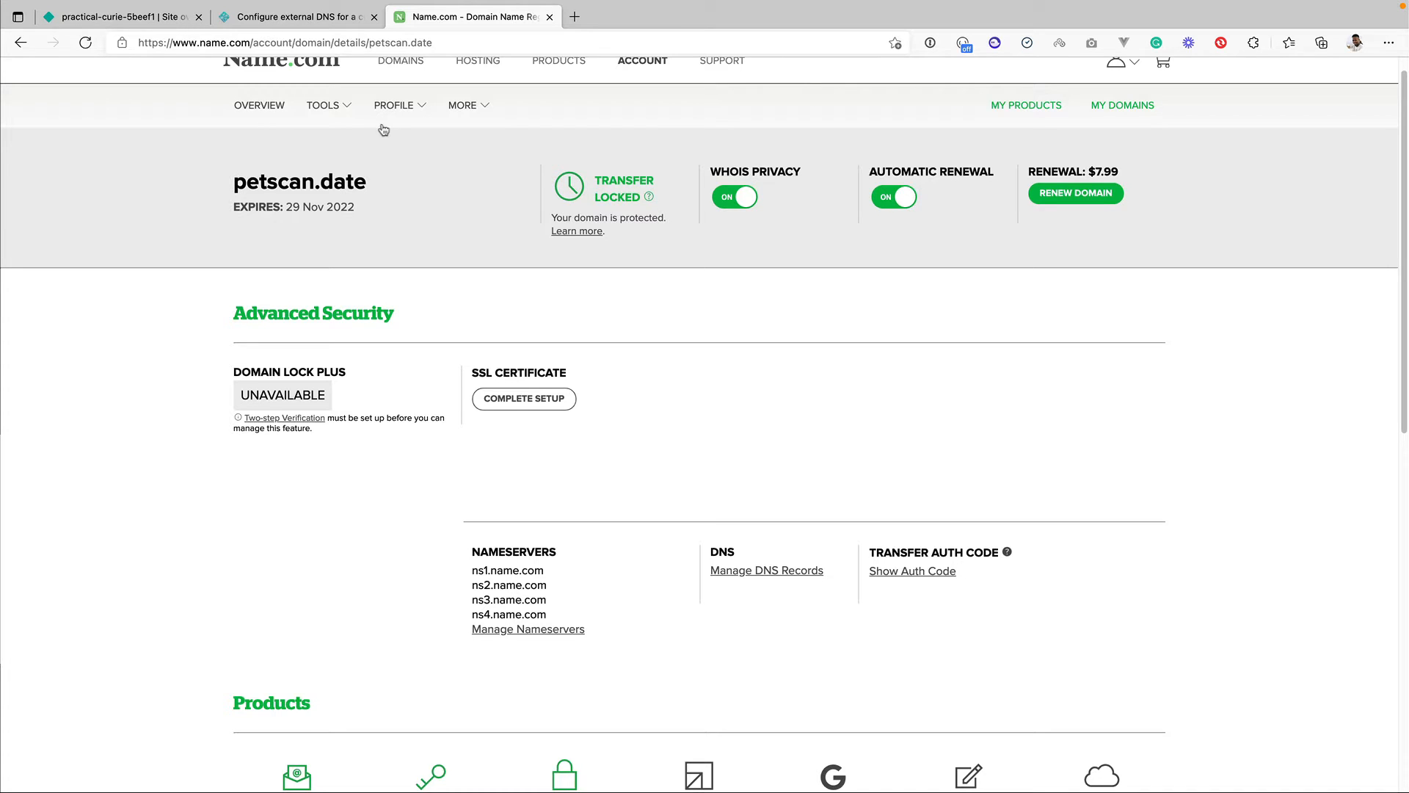
left_click(465, 47)
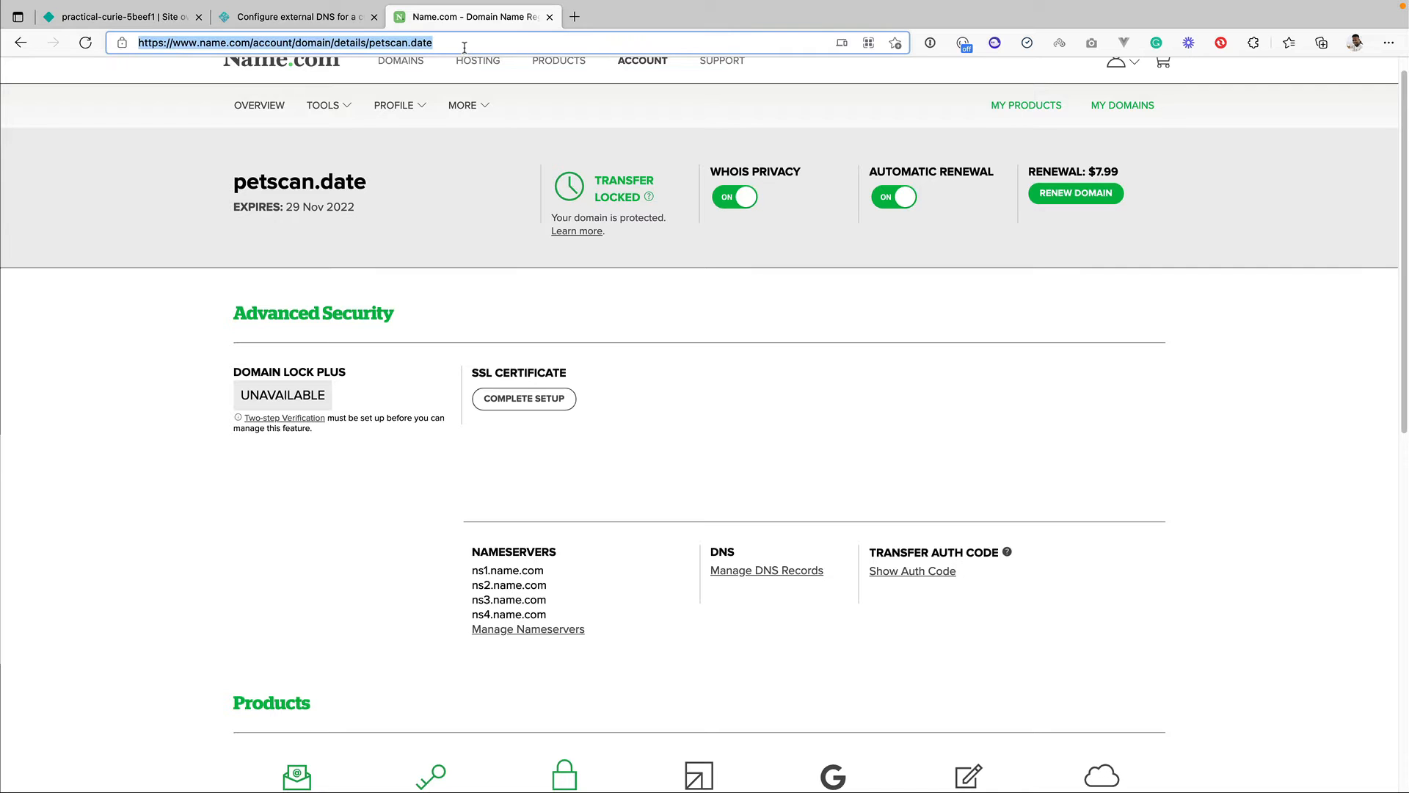
type("ww")
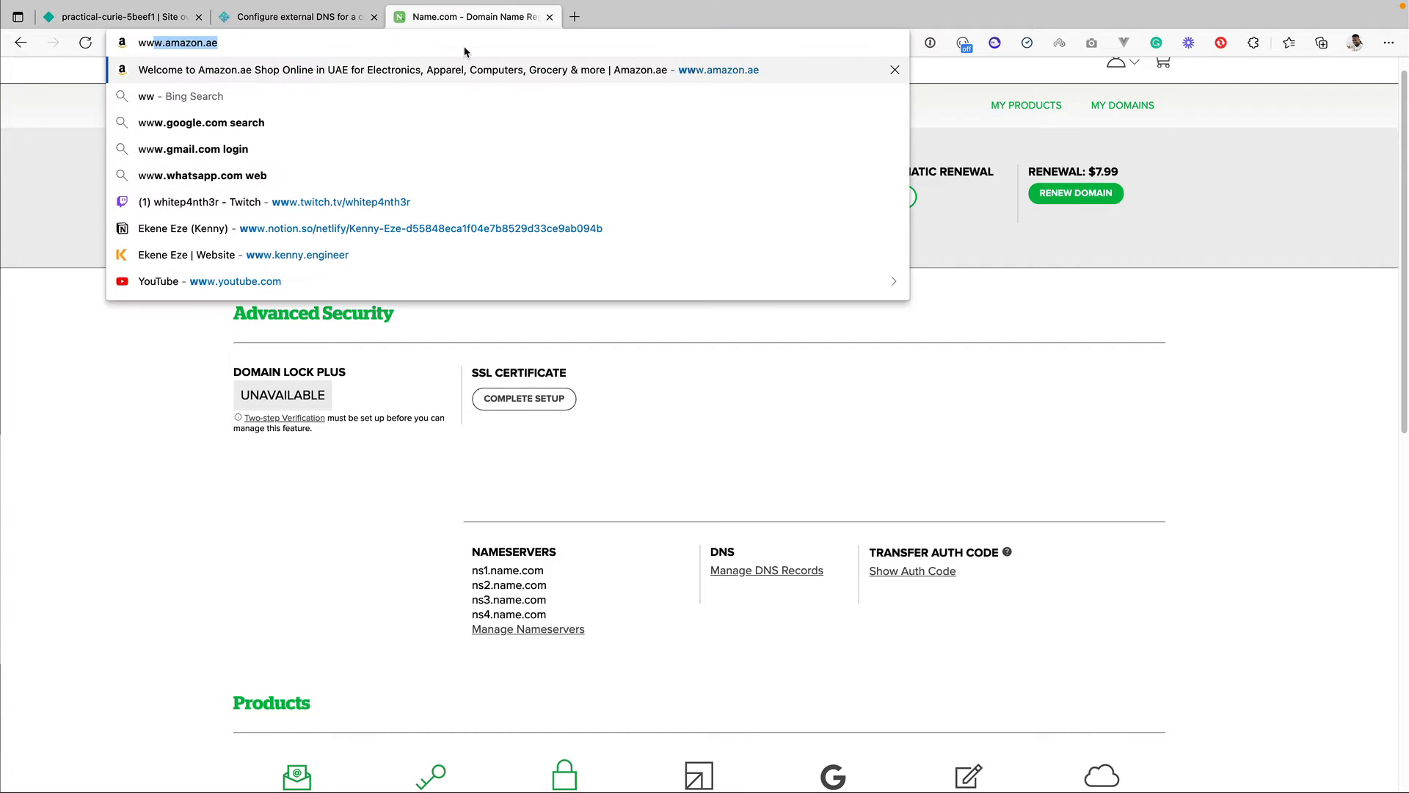
type("w.pet")
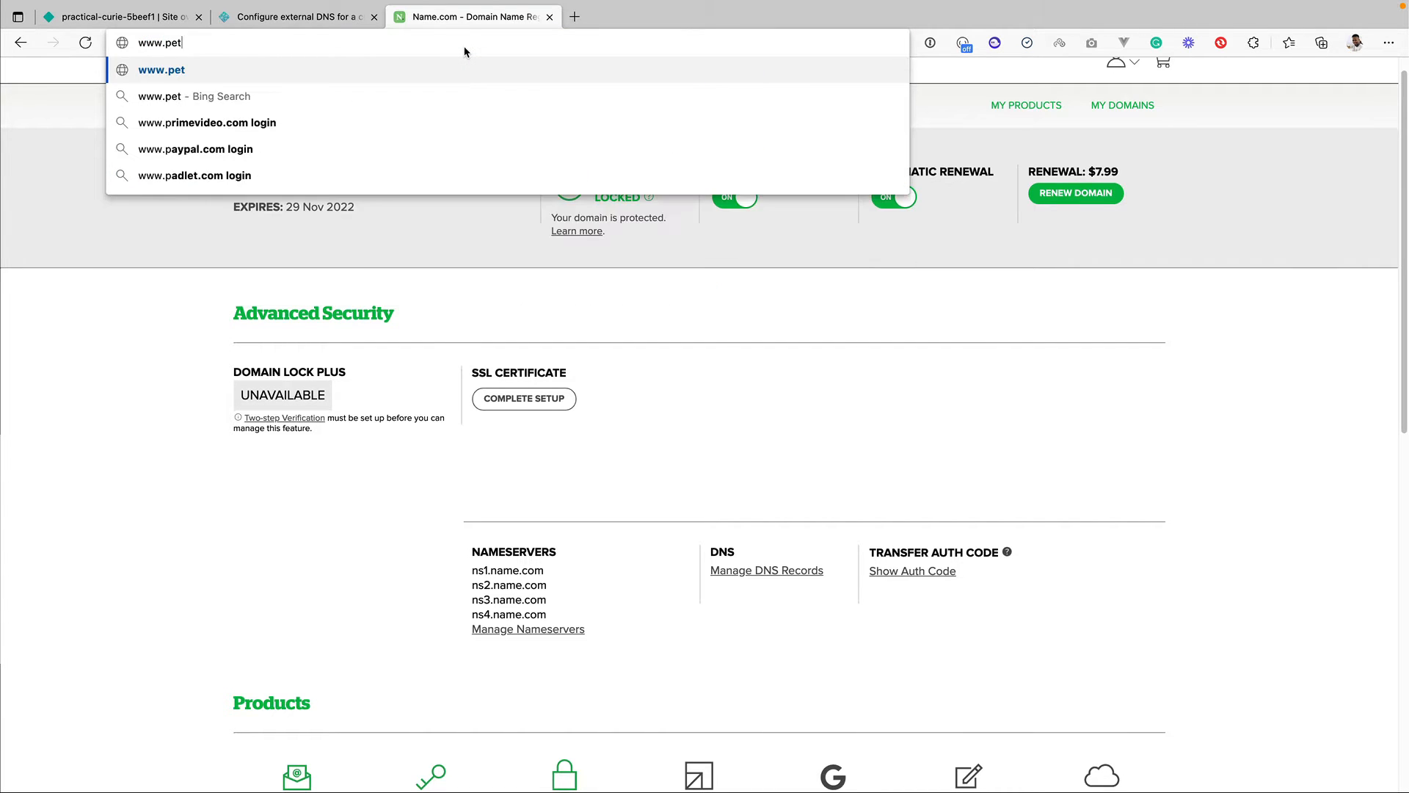
type("scan")
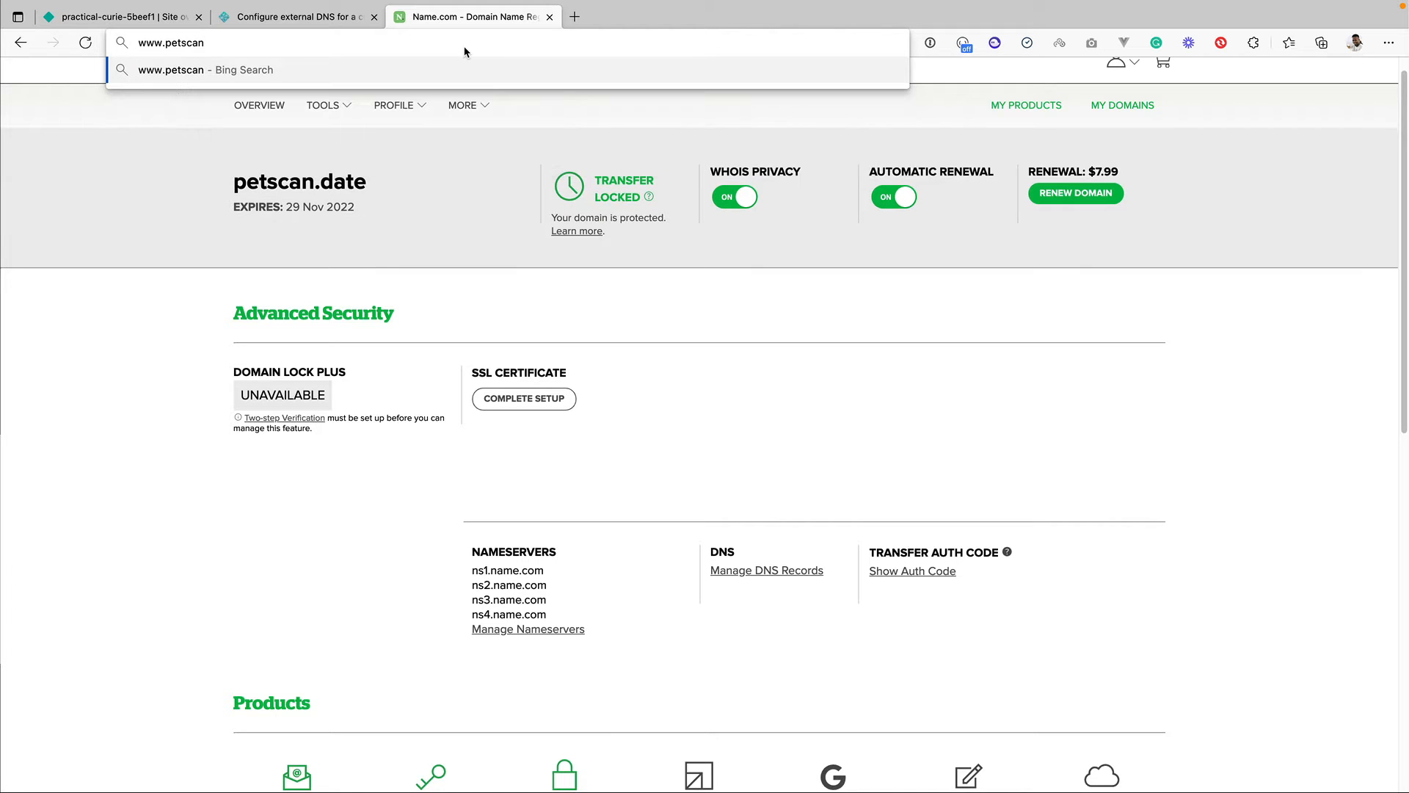
type(".date")
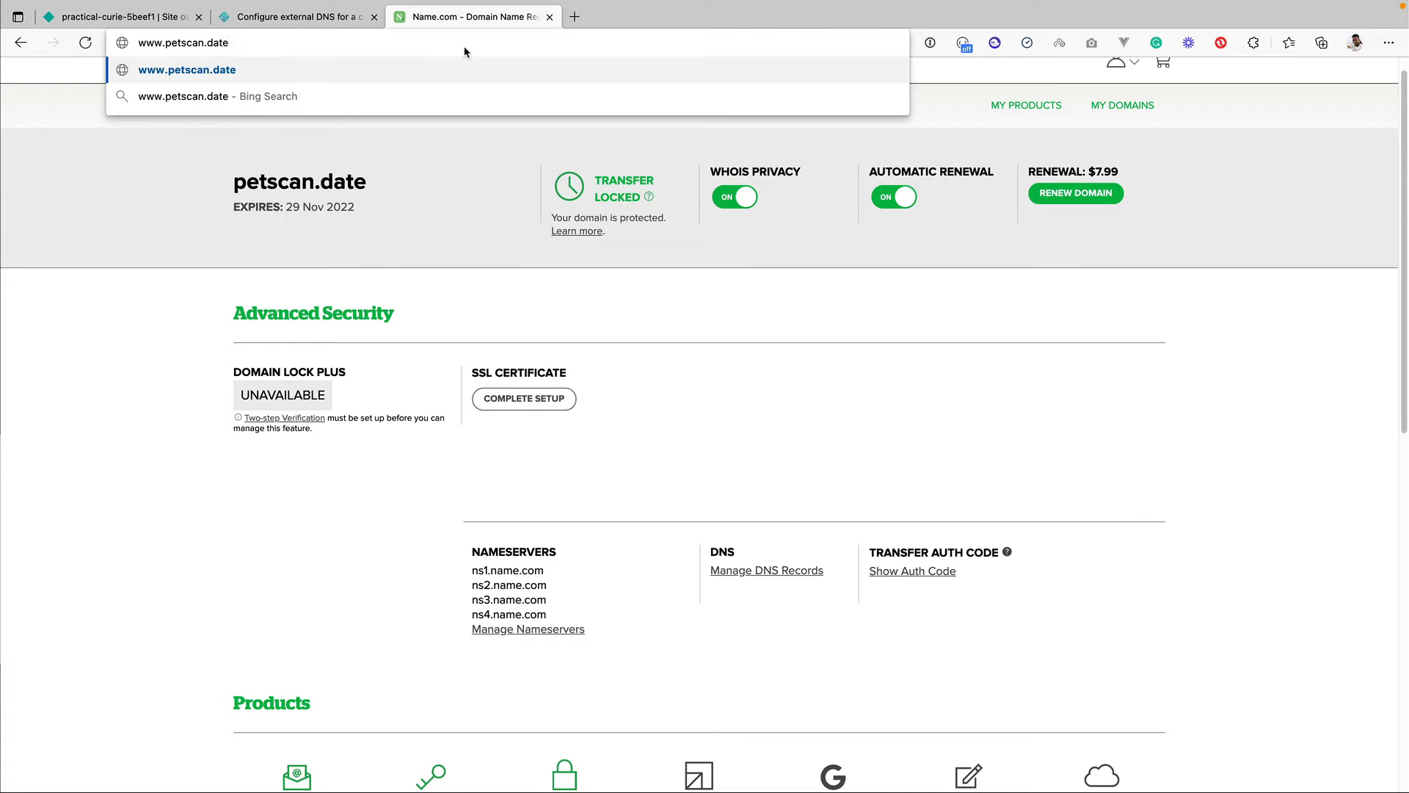
double_click(145, 44)
type("blog")
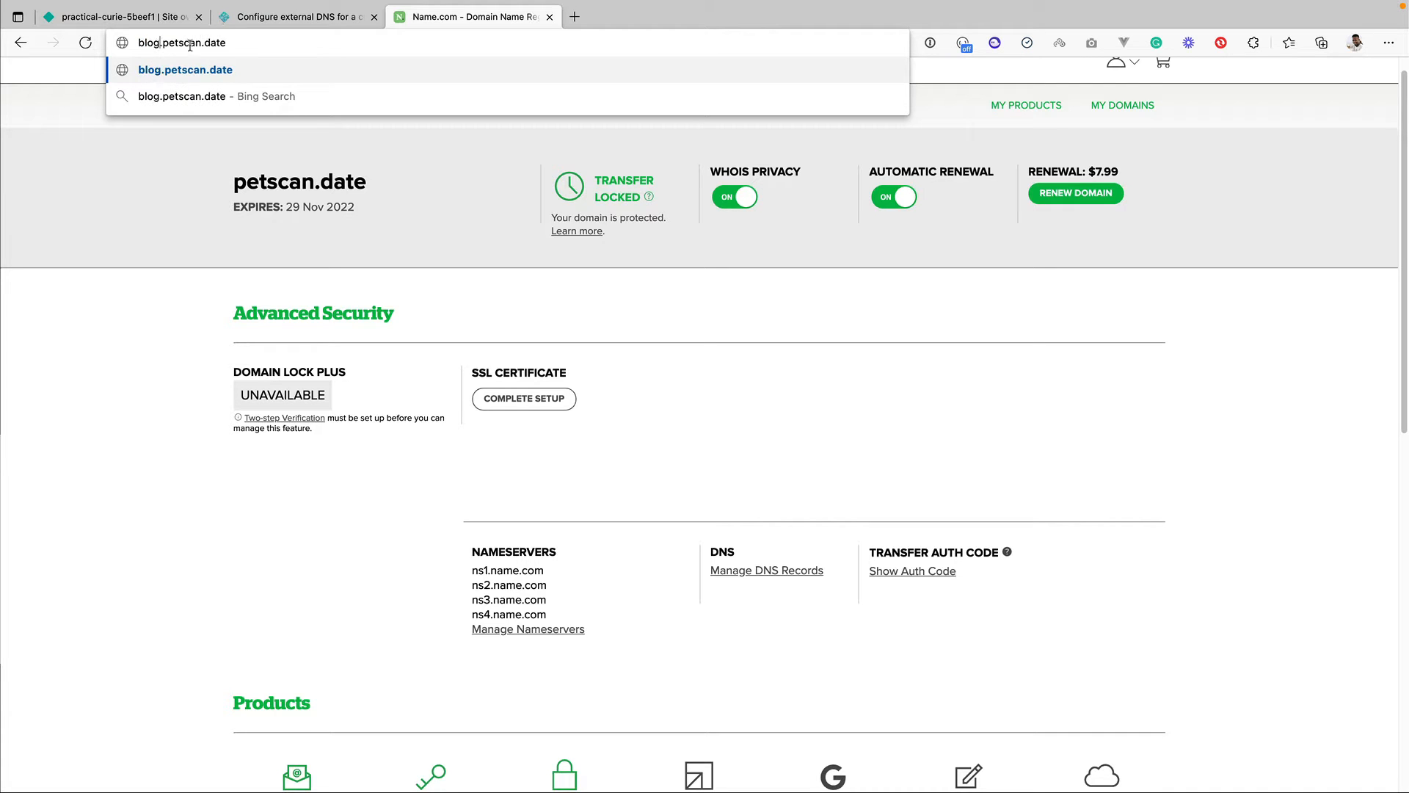
double_click(155, 42)
key("Delete")
key("Delete")
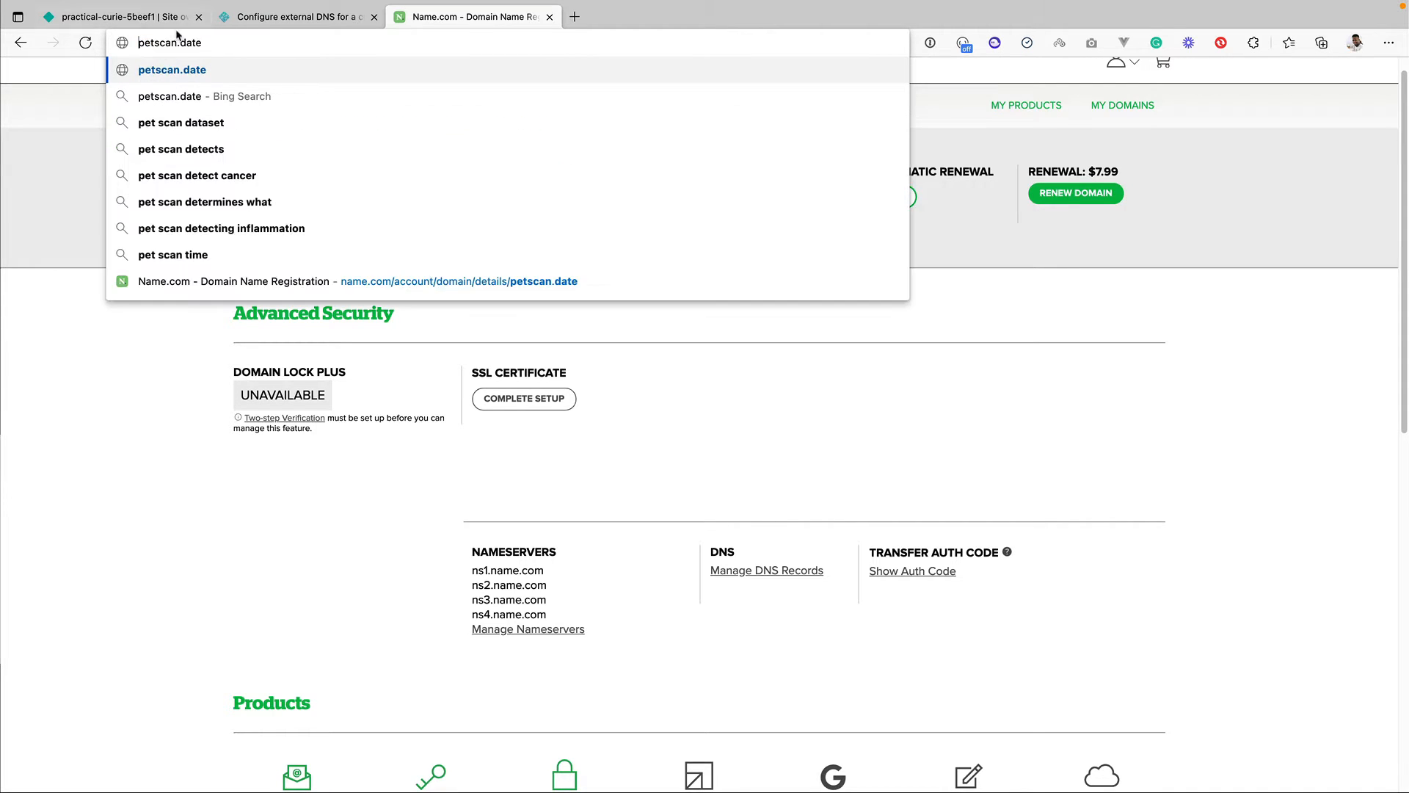
left_click(41, 128)
- Examine the Netlify docs' apex domain instructions, including the ALIAS or ANAME record and the load balancer address
left_click(300, 18)
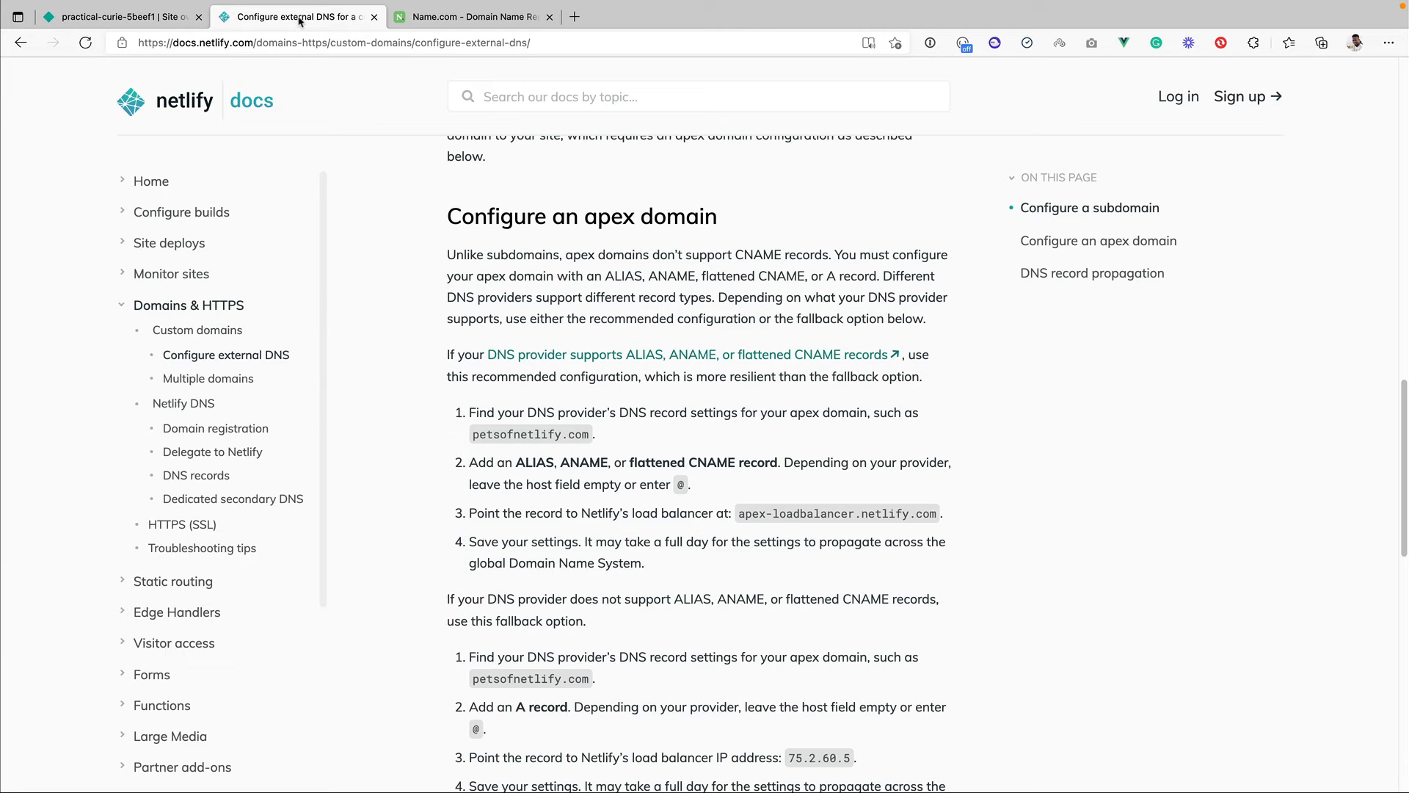
scroll(556, 236, "down", 1)
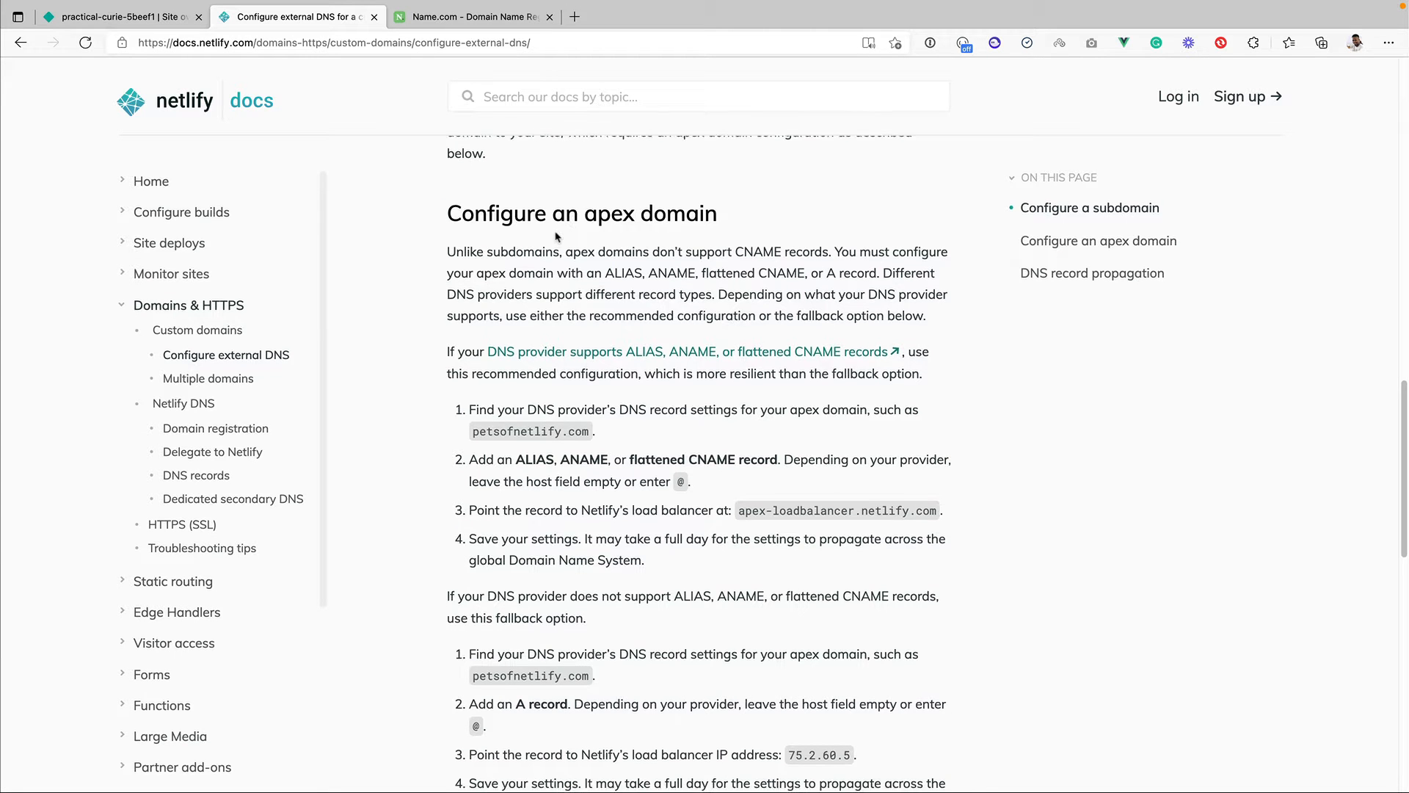
scroll(660, 237, "down", 1)
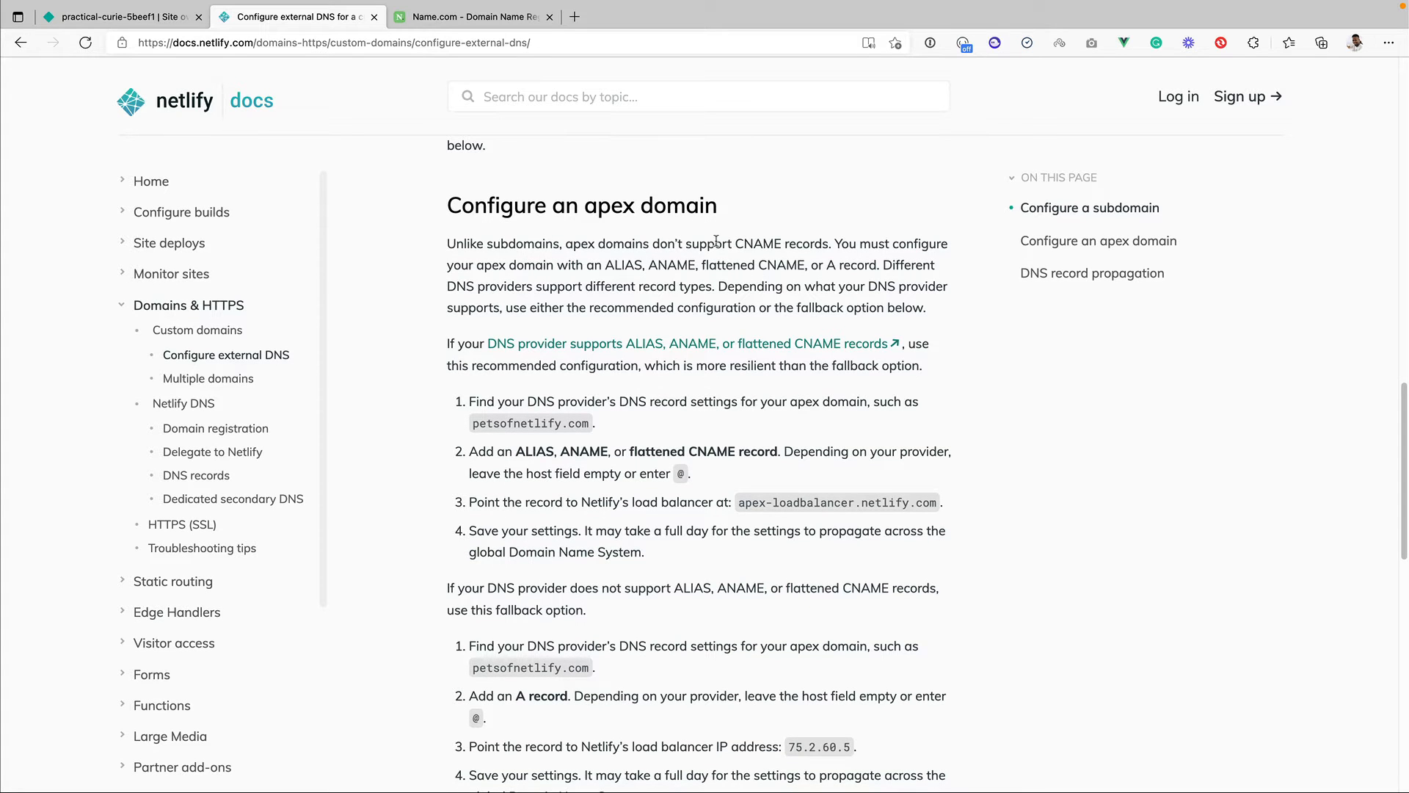
scroll(742, 274, "down", 2)
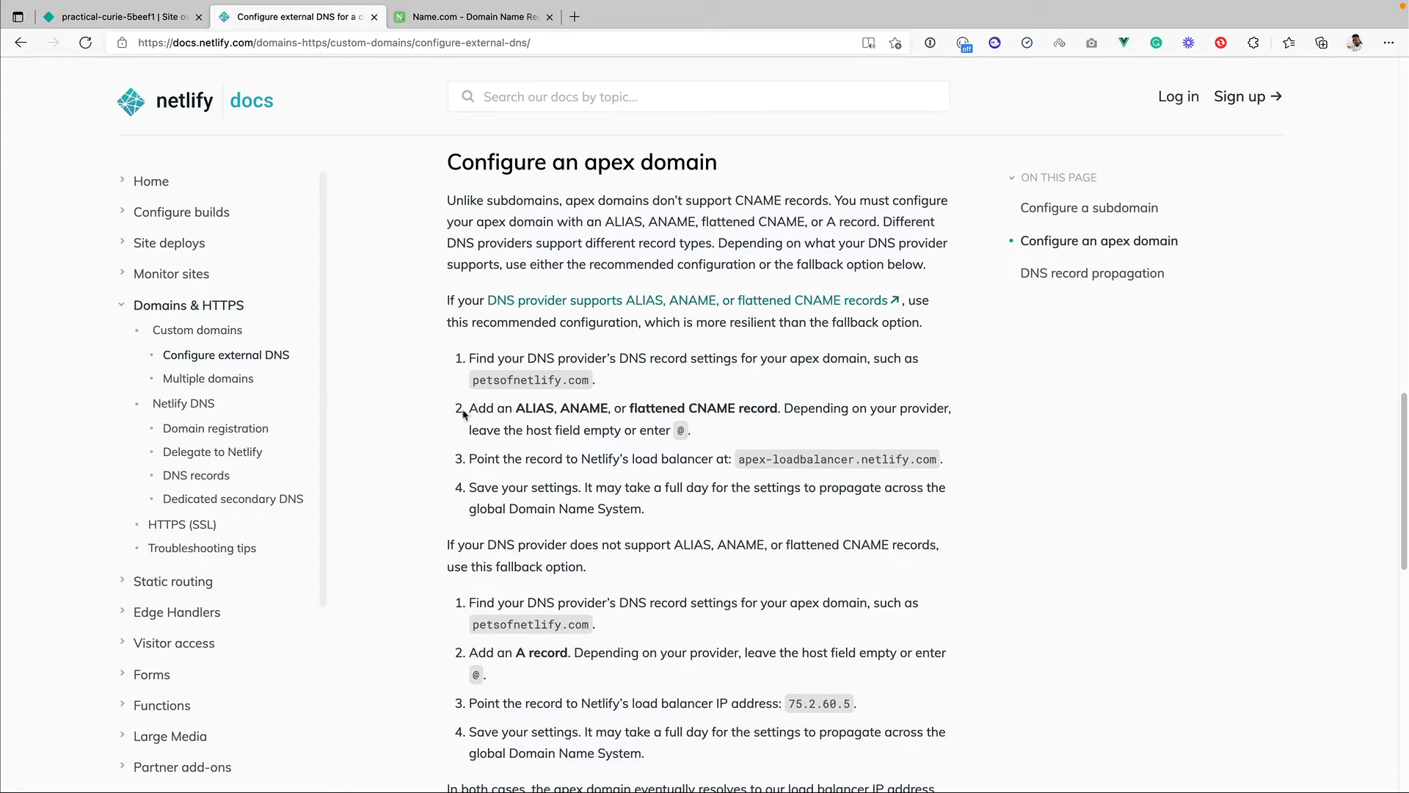
left_click_drag(473, 408, 606, 409)
left_click(632, 410)
left_click_drag(741, 461, 875, 460)
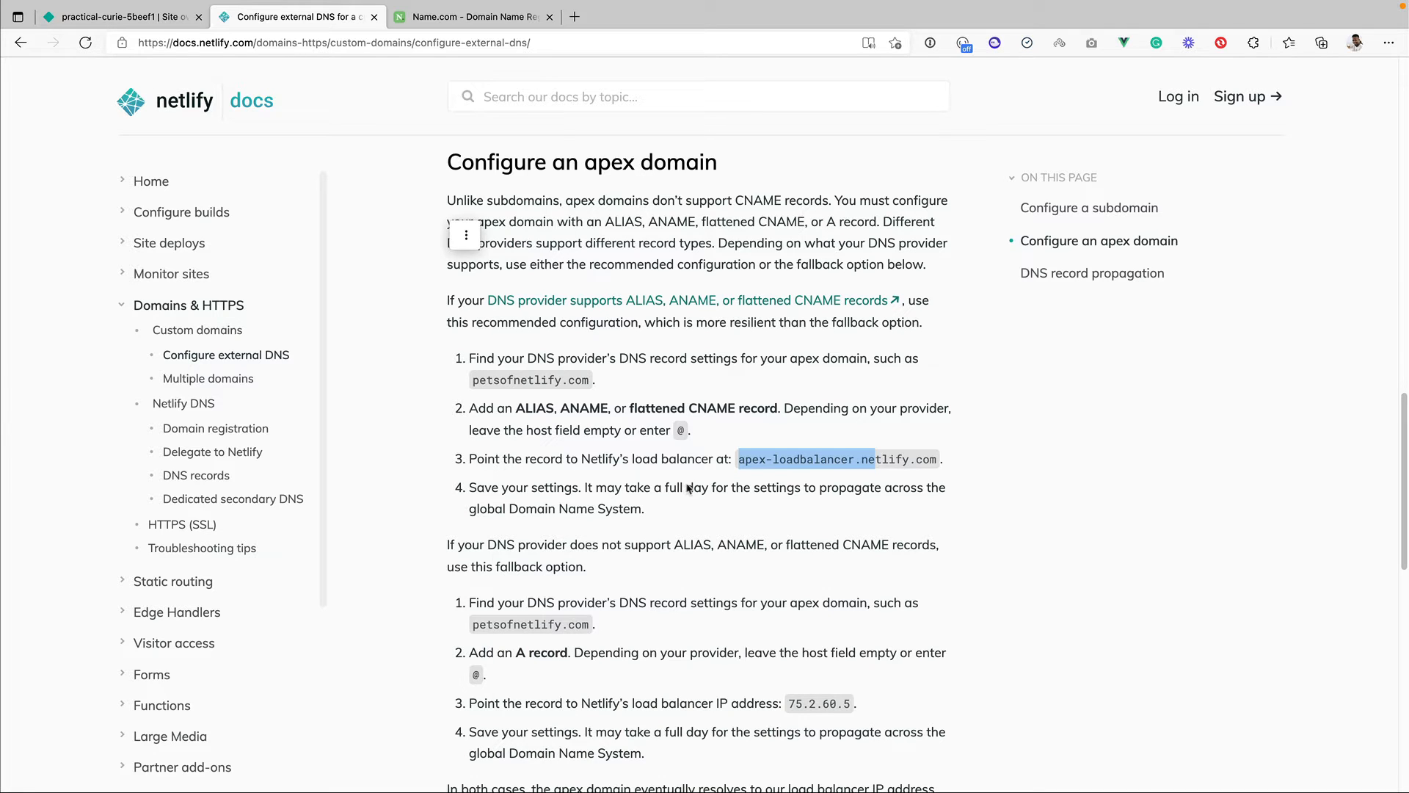
left_click(482, 403)
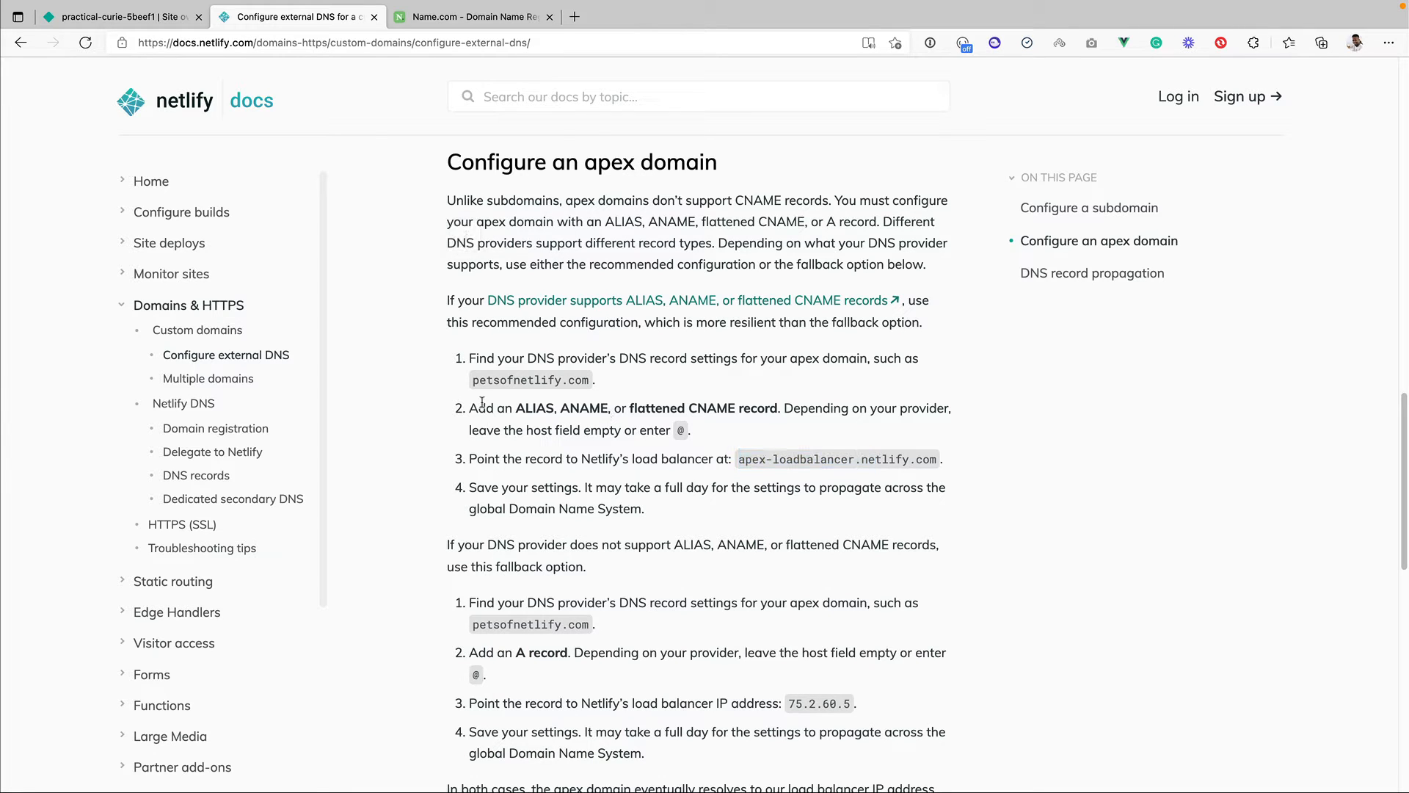
- Copy the load balancer address apex-loadbalancer.netlify.com from the apex domain instructions
left_click_drag(741, 460, 943, 461)
key("super+c")
key("ctrl+shift+Tab")
- On Name.com, add an ANAME record for petscan.date with an empty host and apex-loadbalancer.netlify.com as the answer
left_click(459, 18)
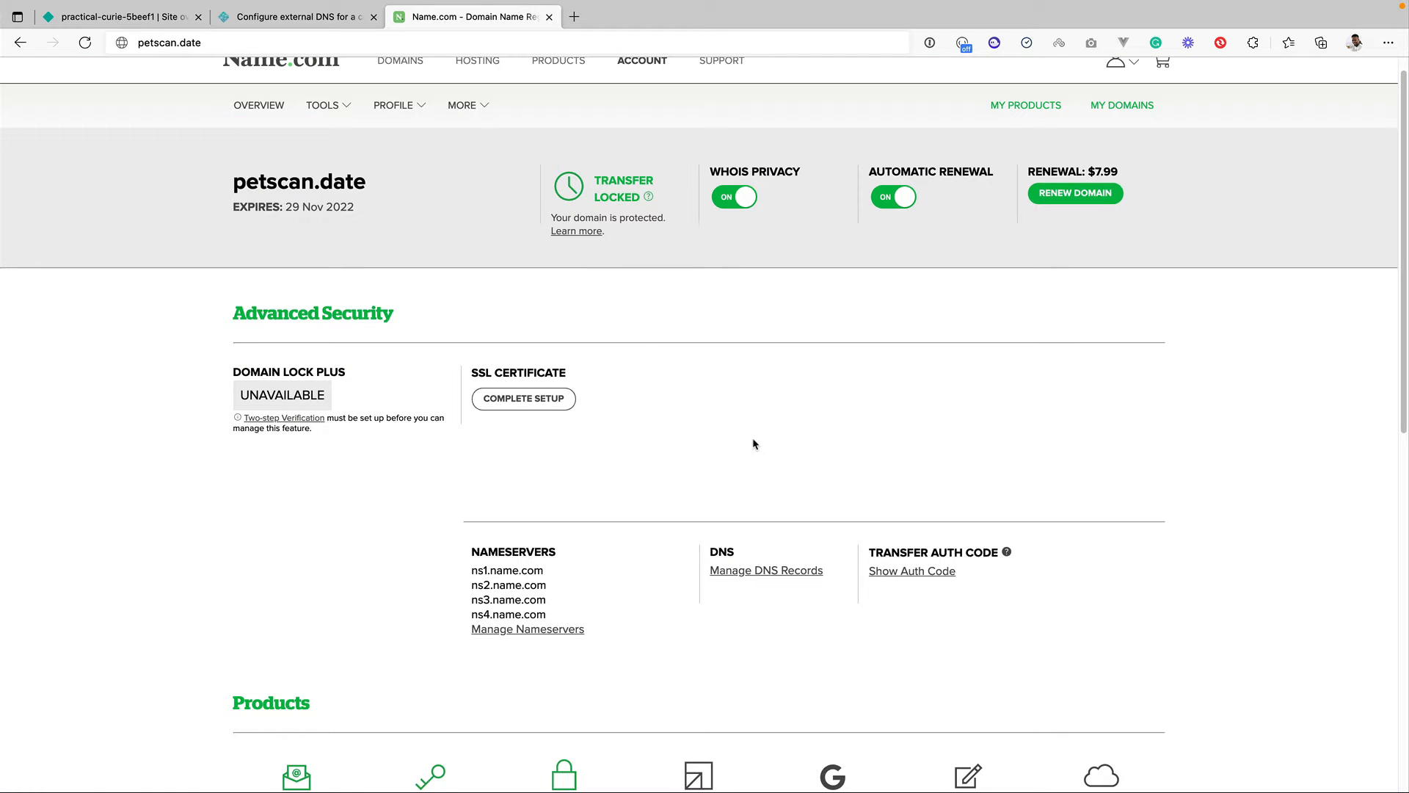
left_click(778, 571)
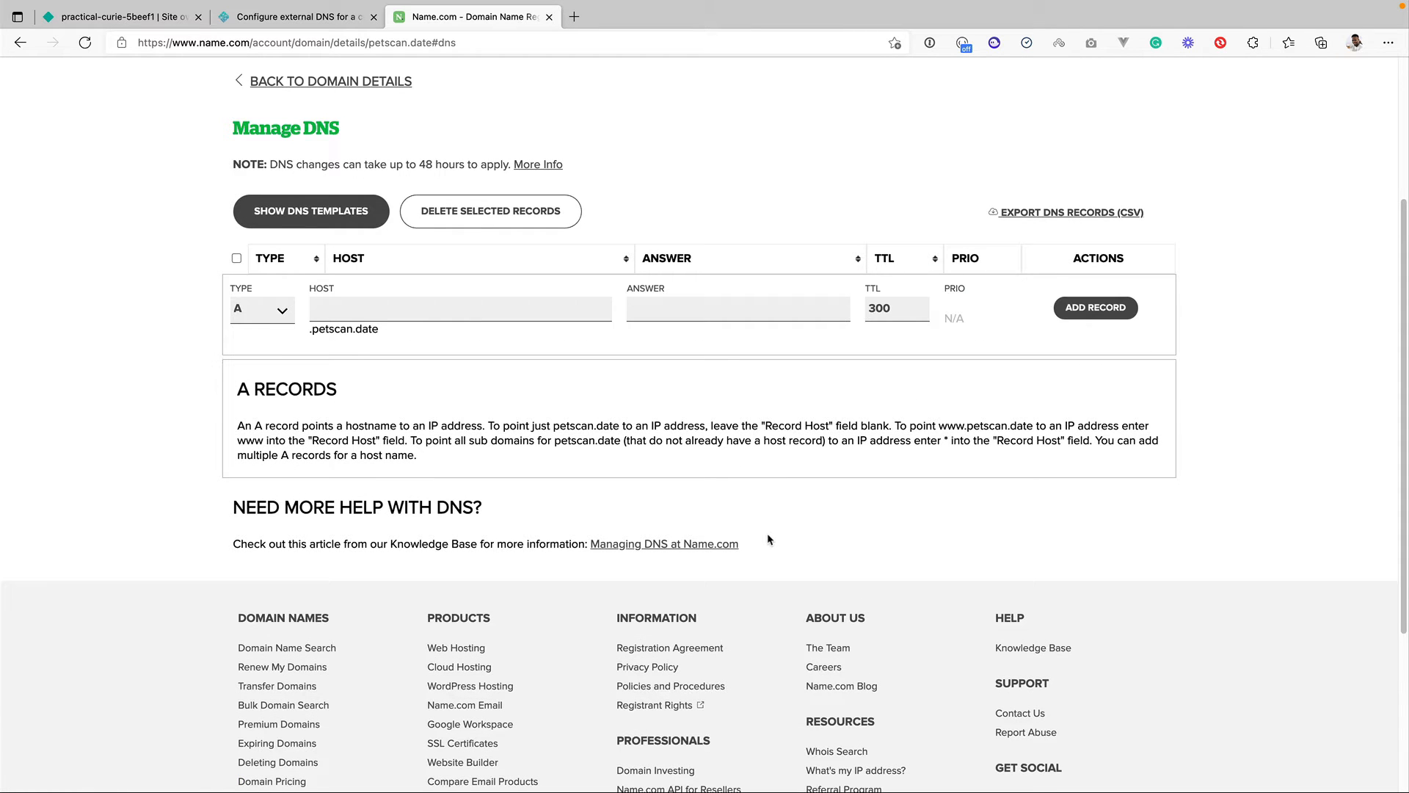
left_click(285, 304)
left_click(291, 455)
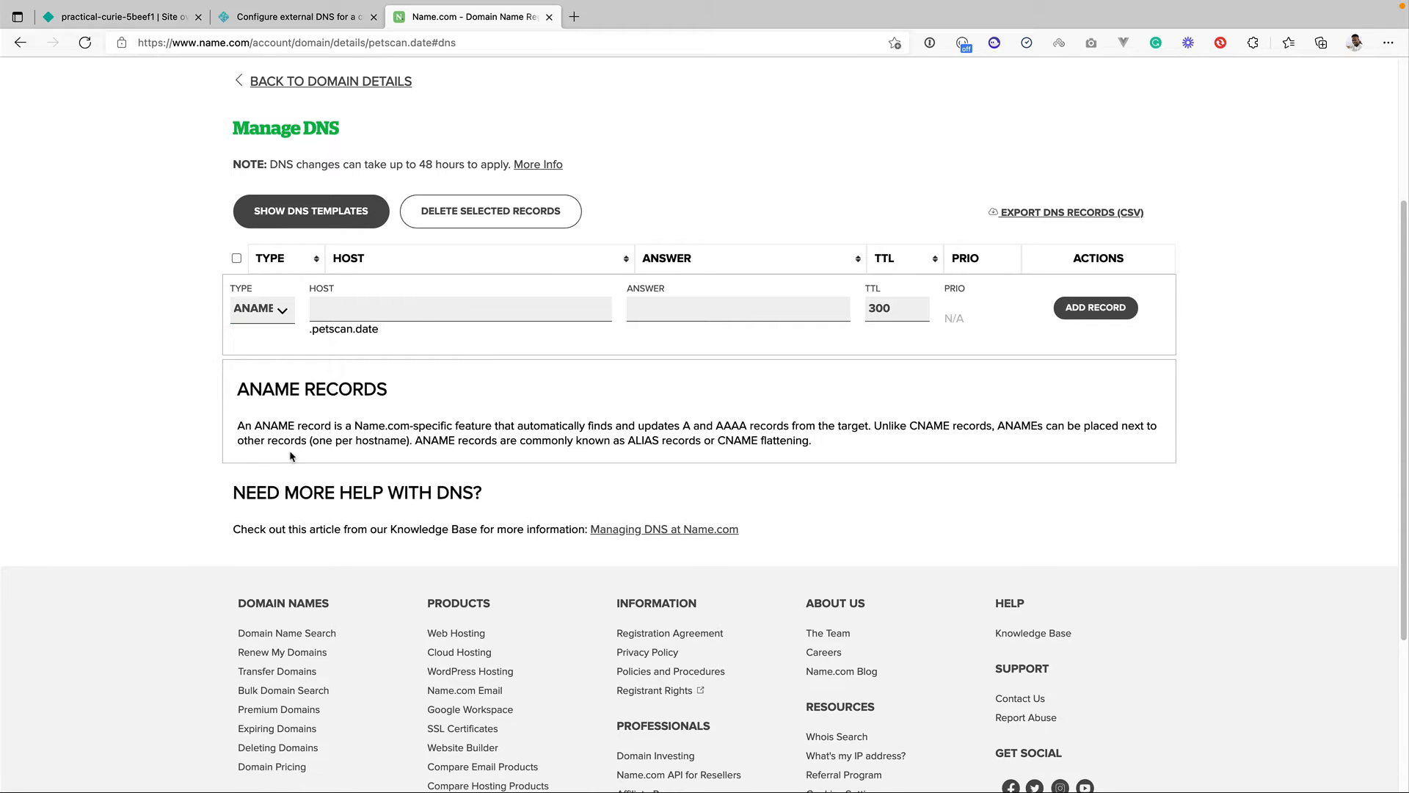
left_click(703, 310)
key("super+v")
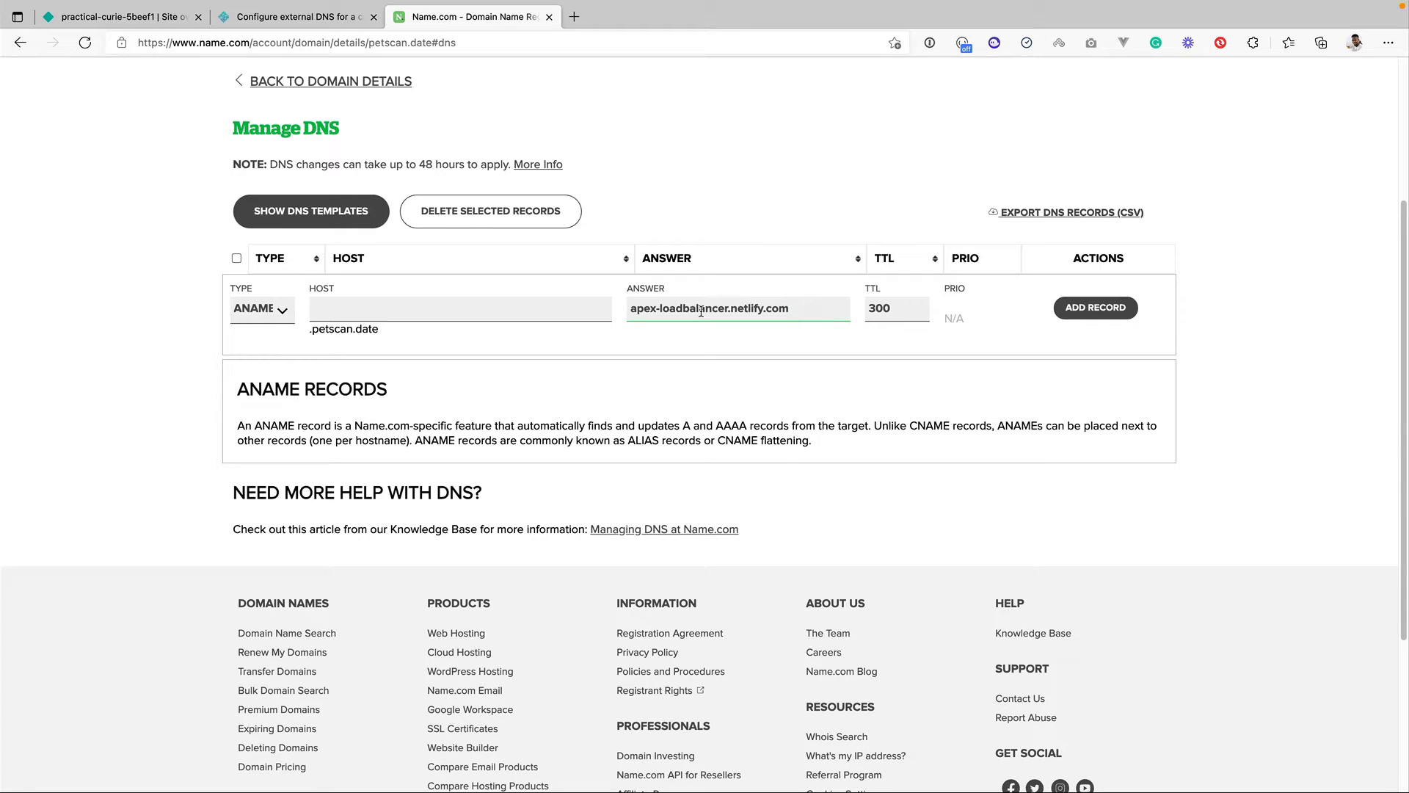
left_click(1113, 312)
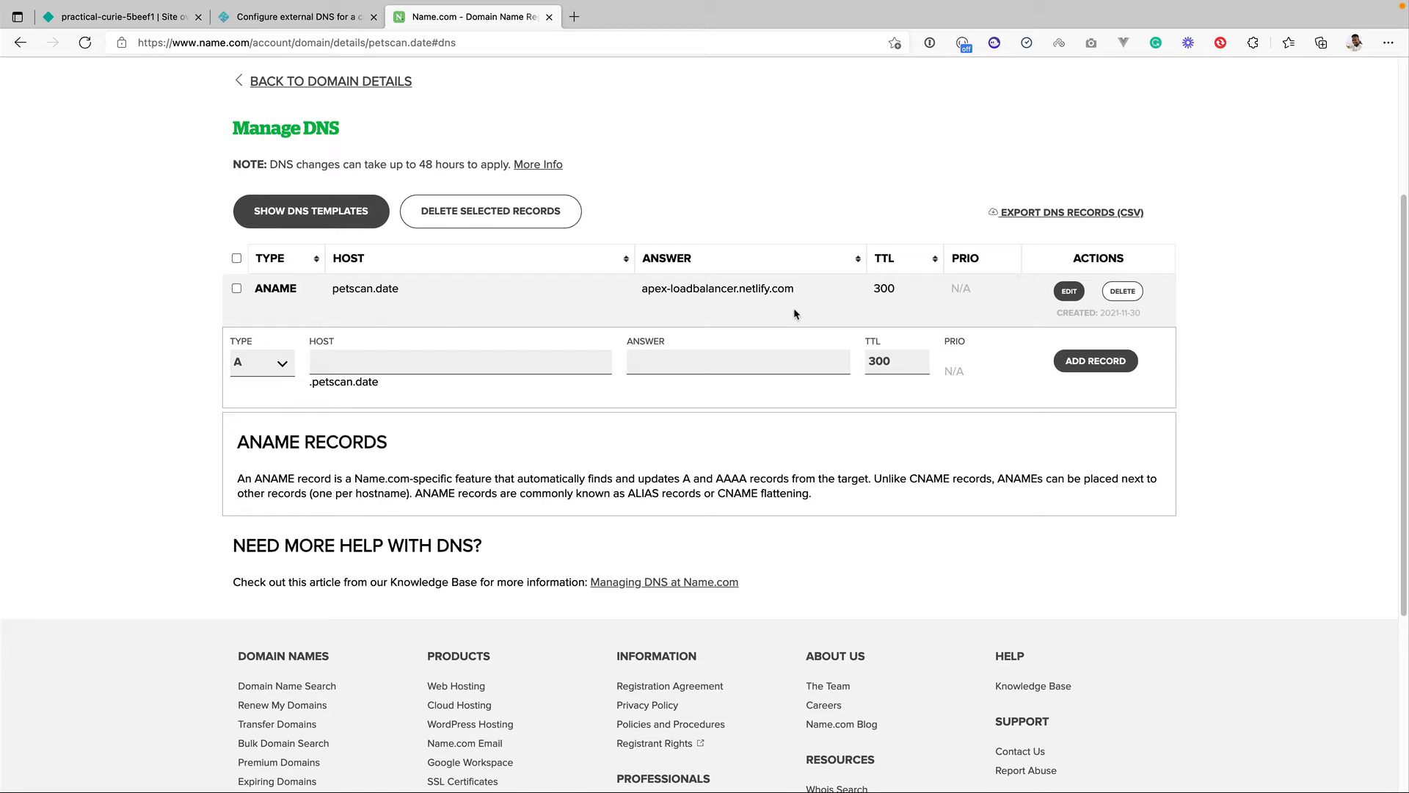
- Copy the domain name petscan.date from the new-record row on Name.com's Manage DNS page
left_click(121, 16)
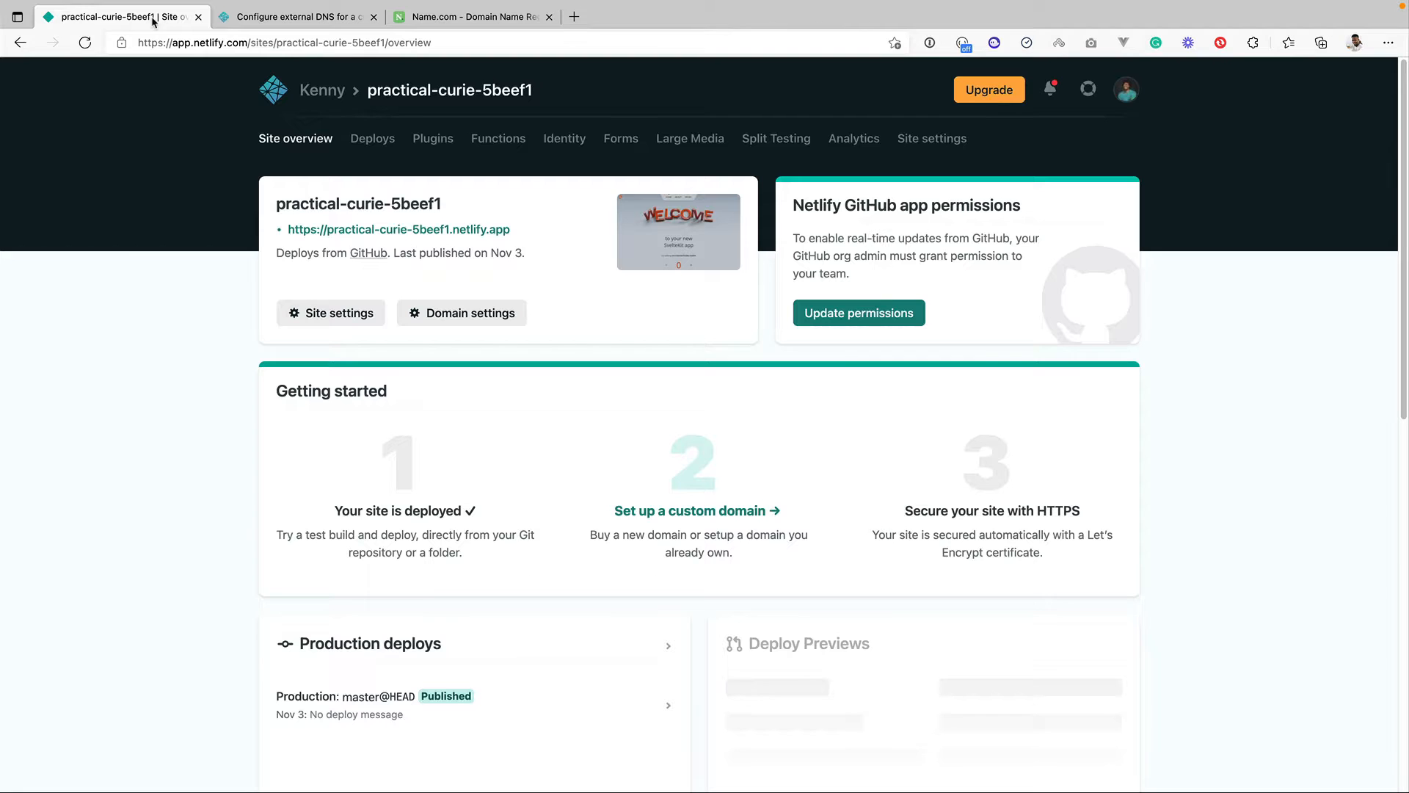
left_click(472, 21)
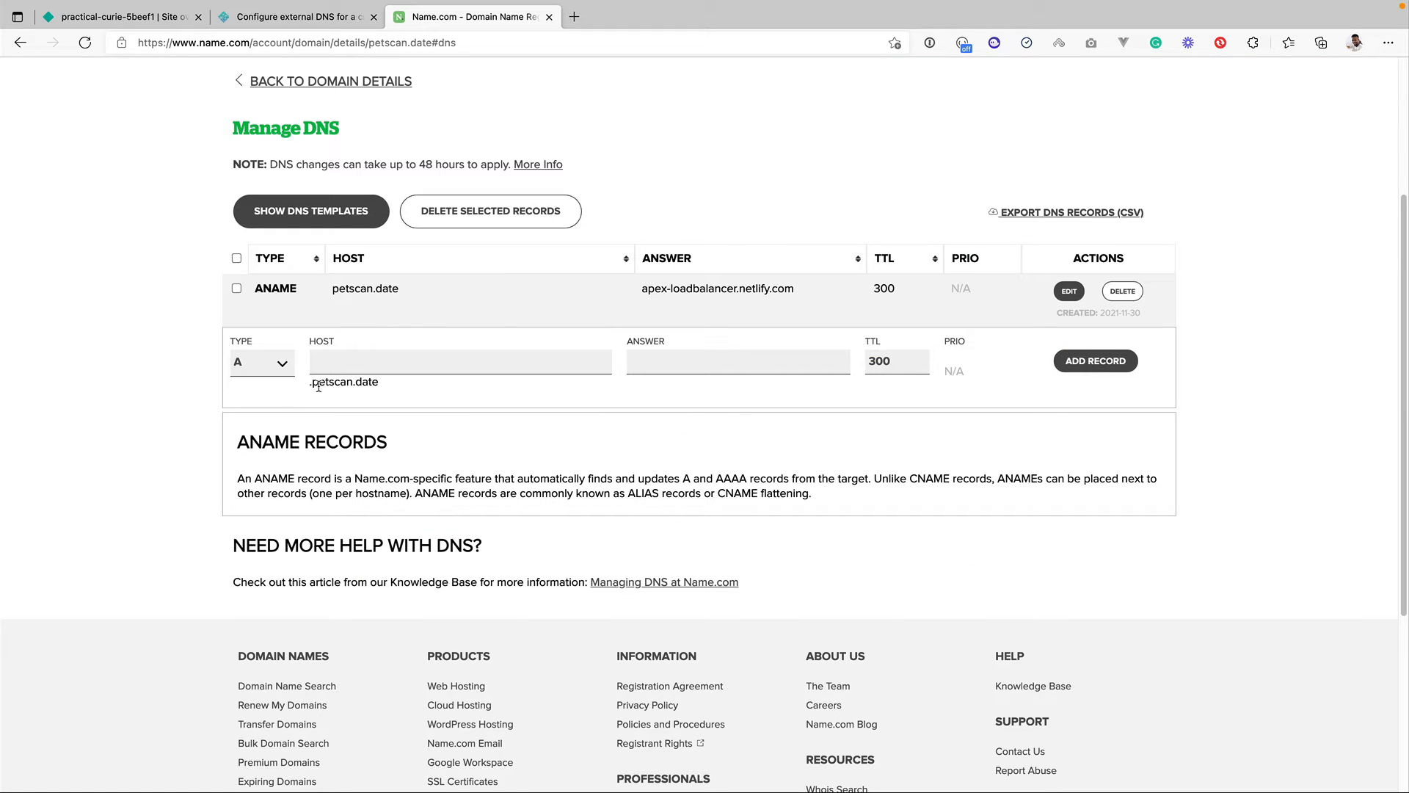
left_click_drag(311, 383, 418, 392)
key("super+c")
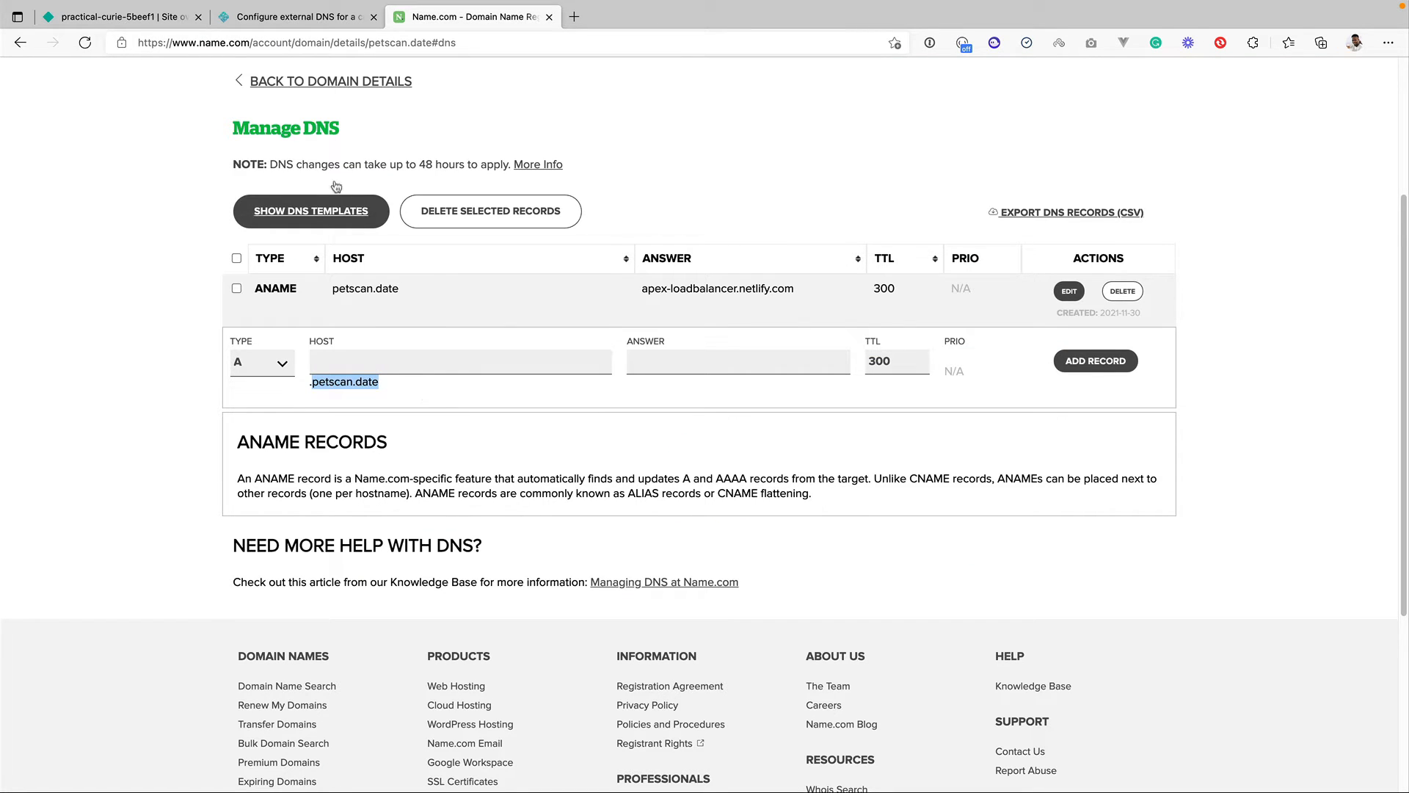
- Switch to Netlify and open the custom domain setup for the practical-curie-5beef1 site
left_click(178, 17)
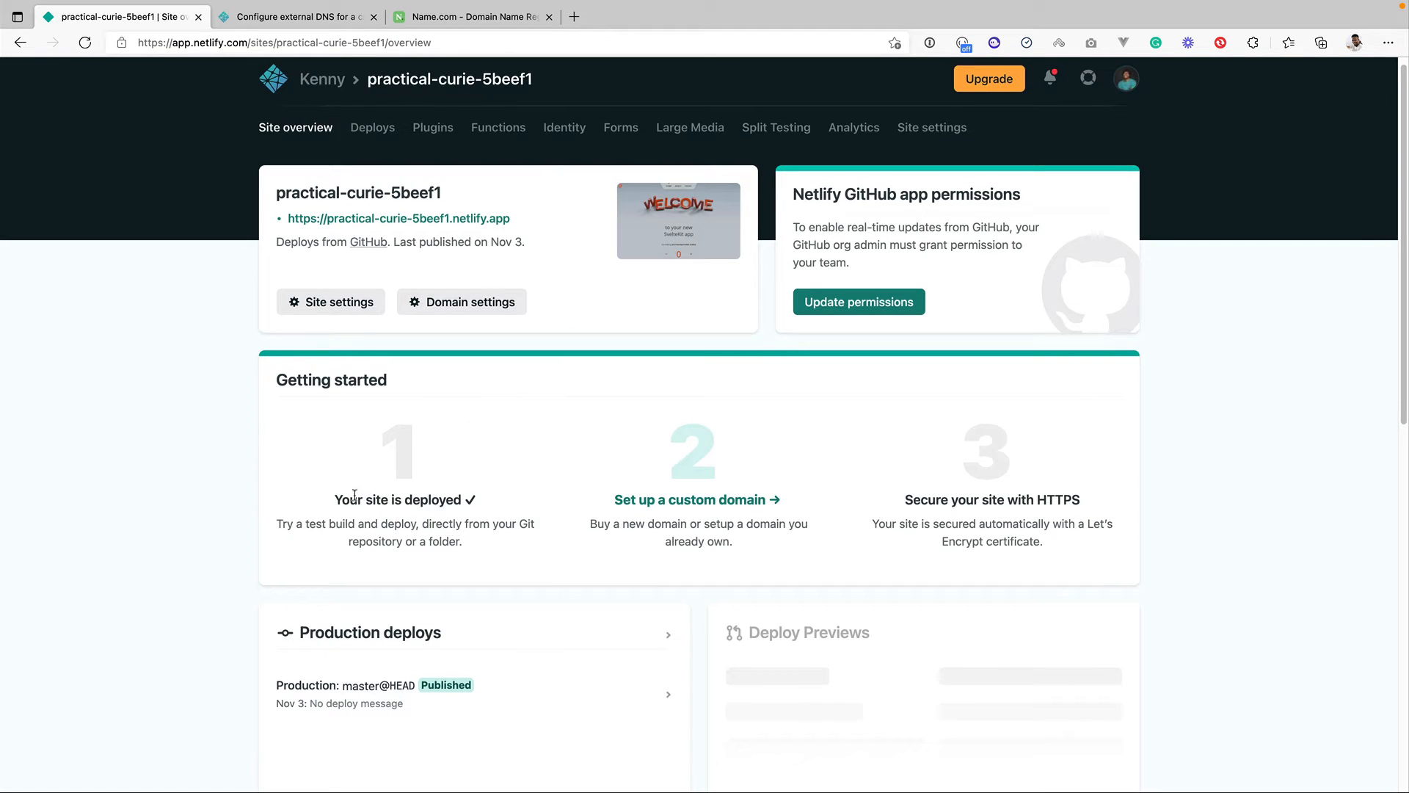
left_click_drag(342, 500, 451, 499)
left_click(506, 505)
left_click(695, 502)
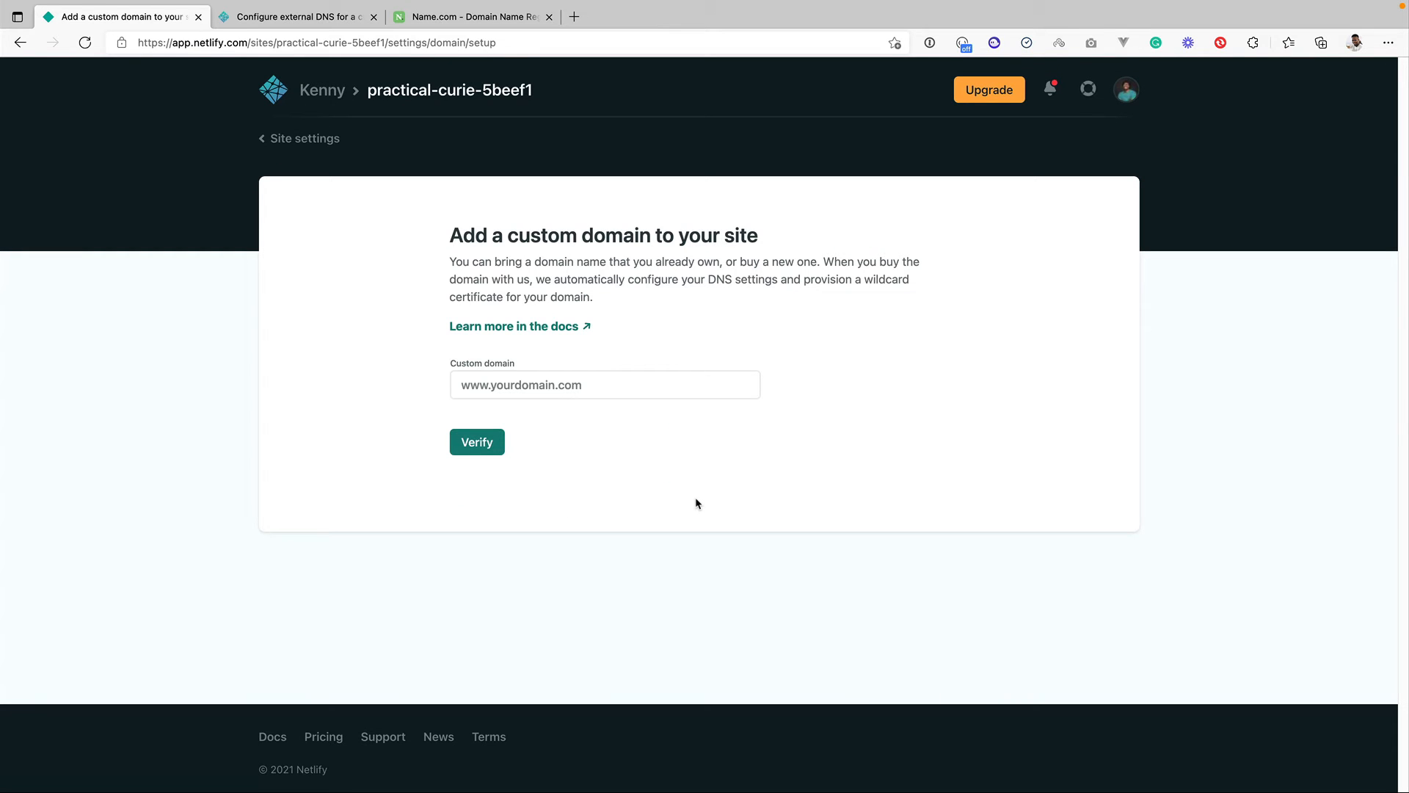
- Enter petscan.date as the custom domain, verify it, and add it to the site
left_click(573, 387)
key("super+v")
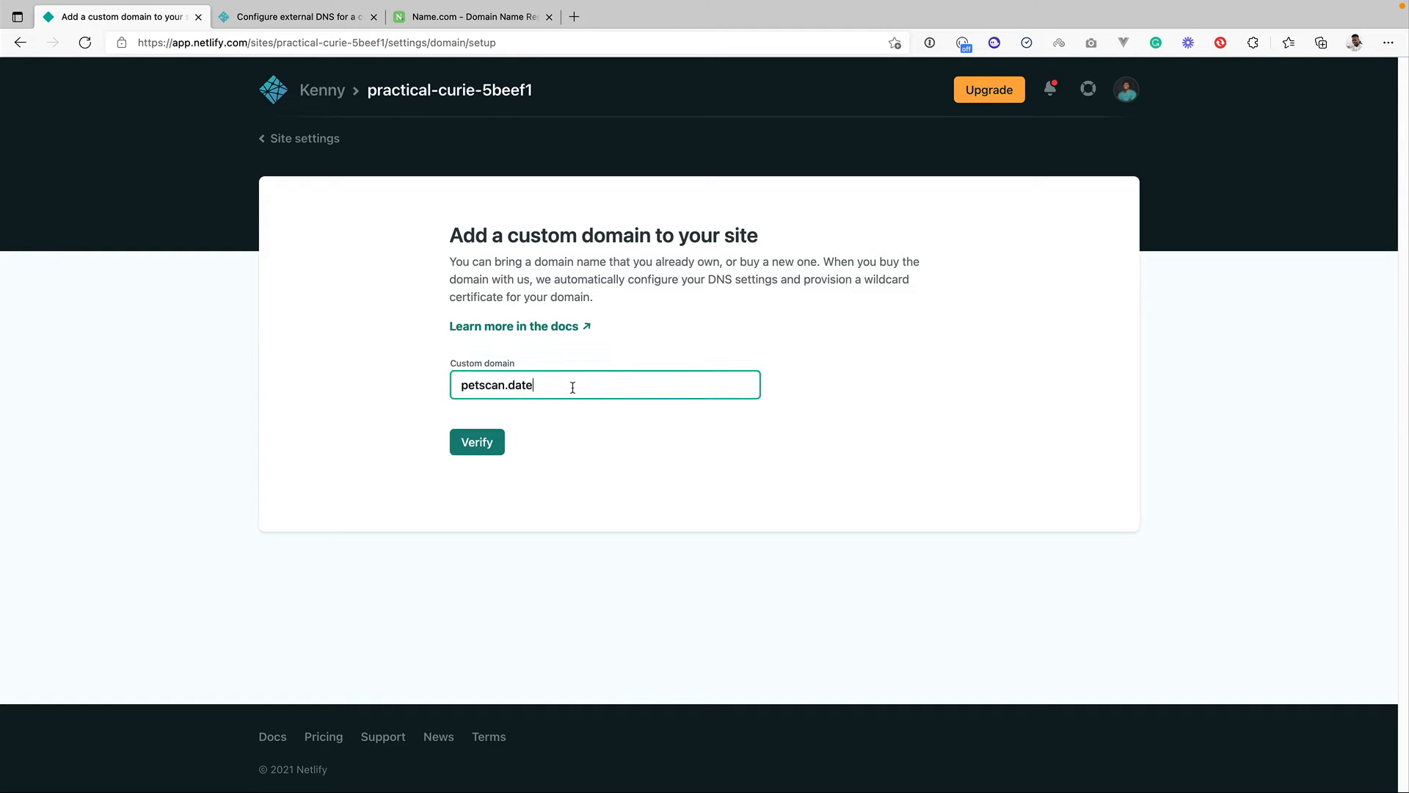
left_click(502, 447)
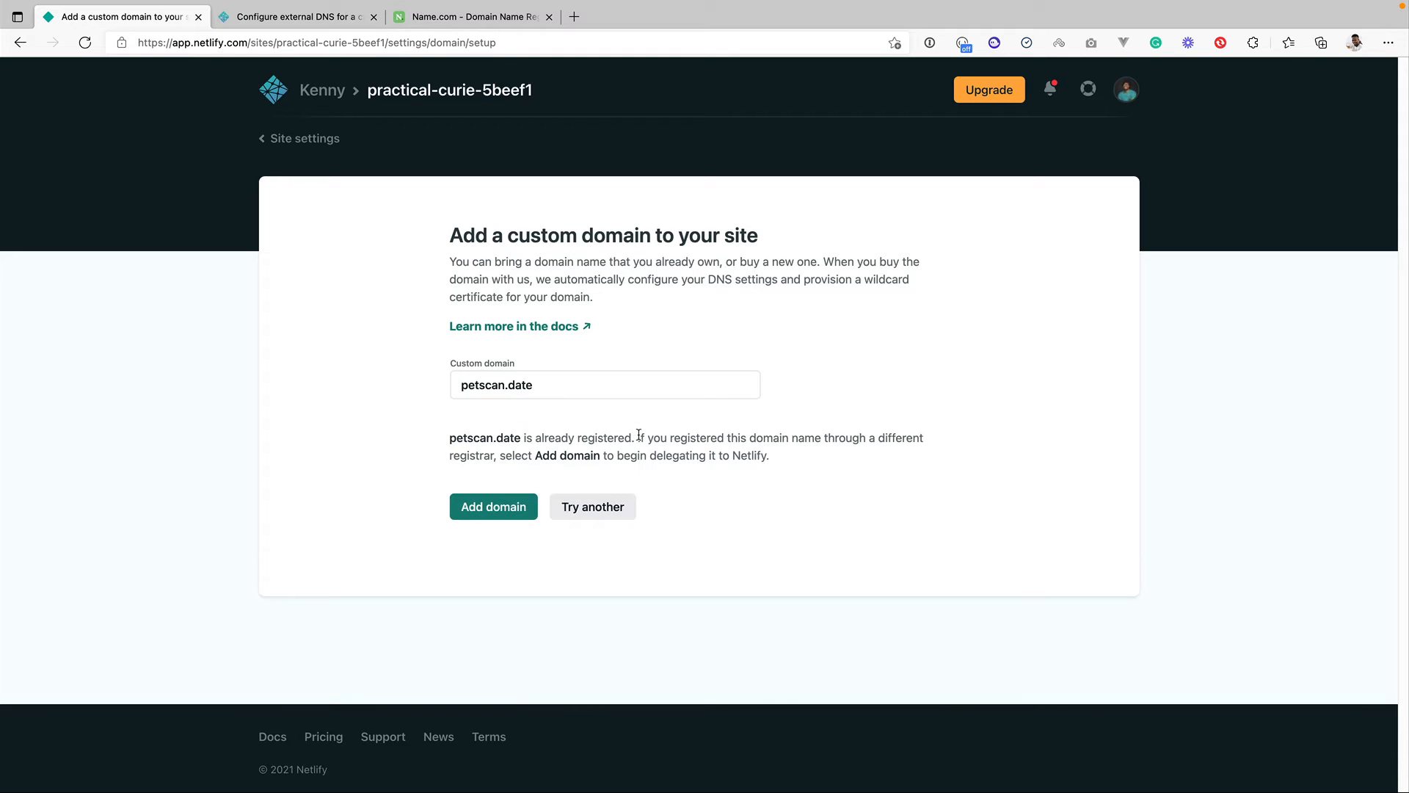
left_click_drag(536, 439, 588, 439)
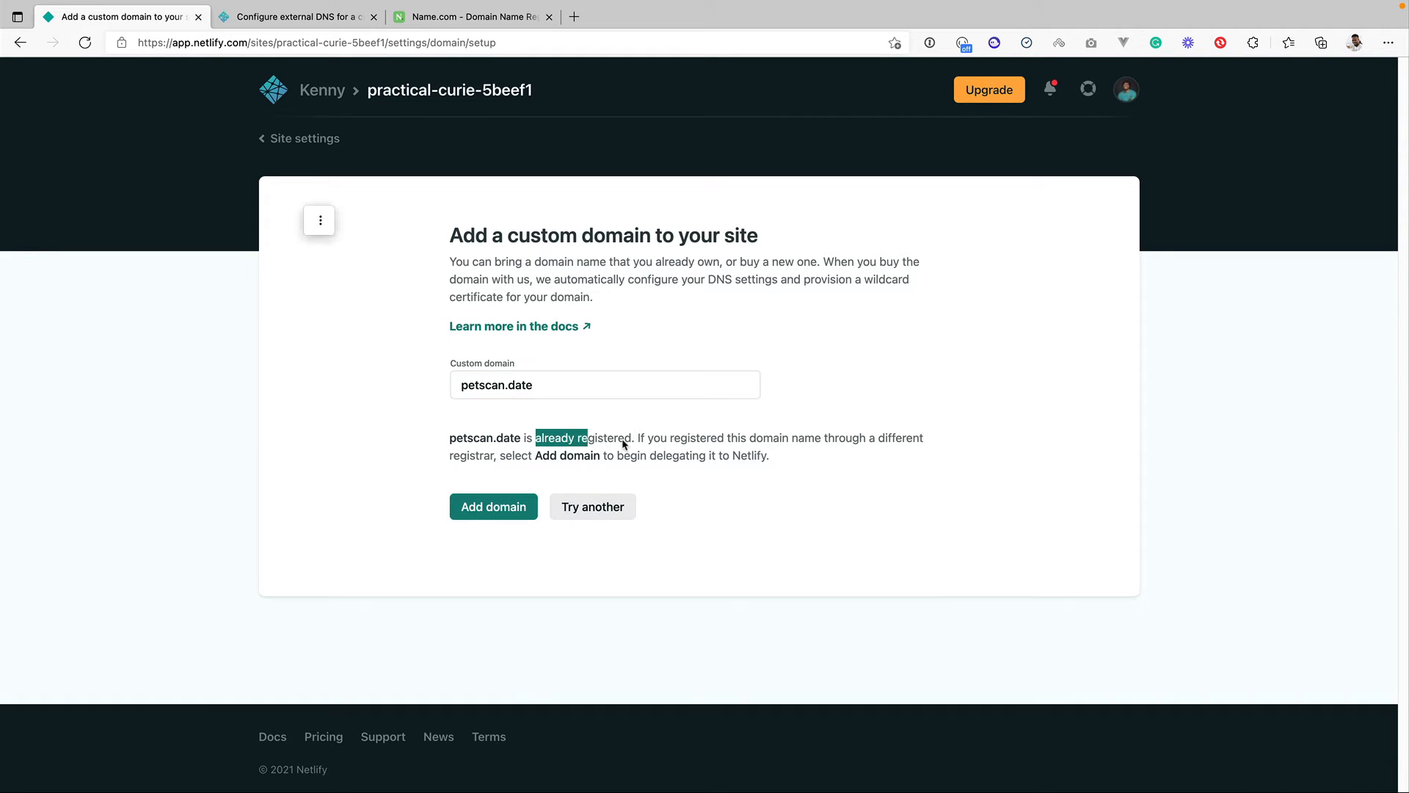
left_click(517, 504)
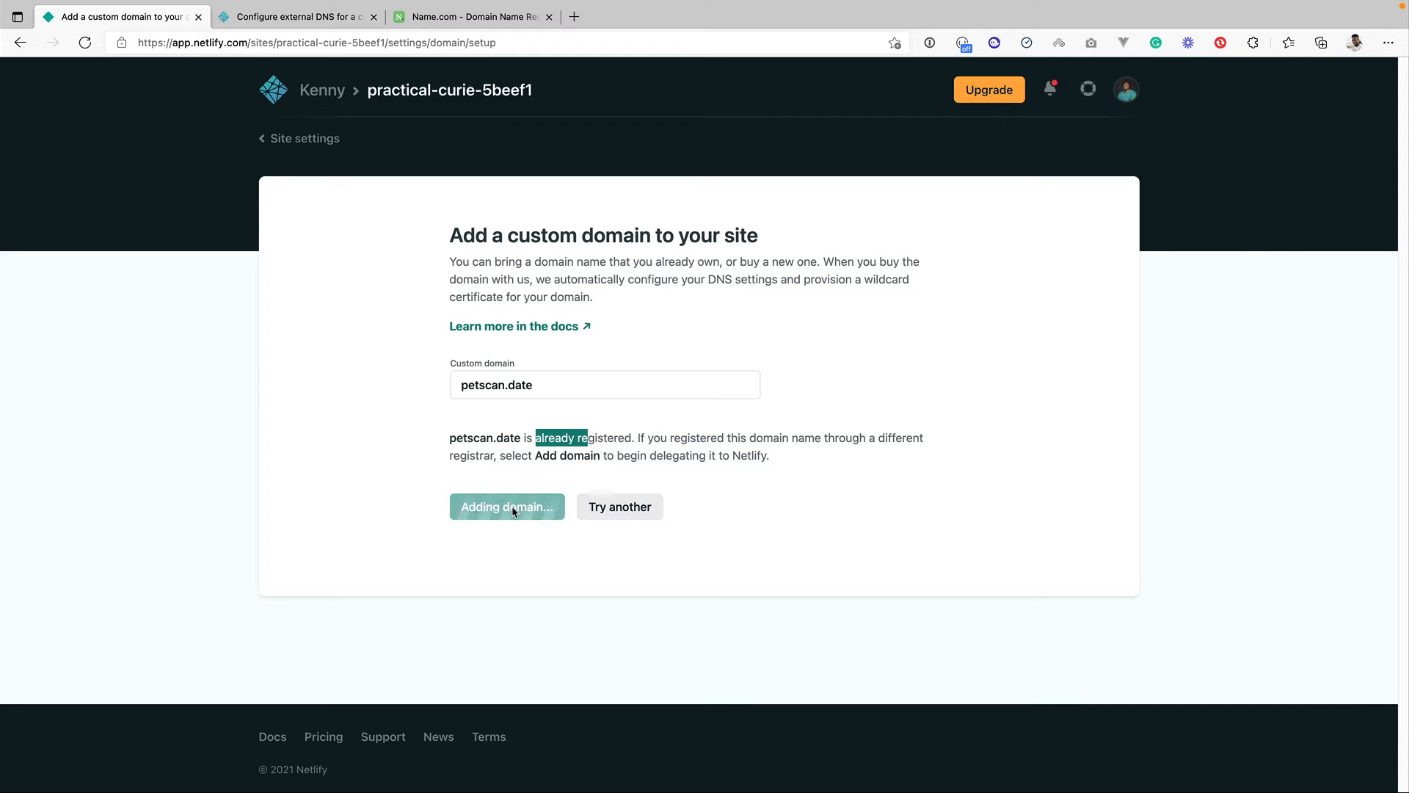
scroll(512, 508, "down", 1)
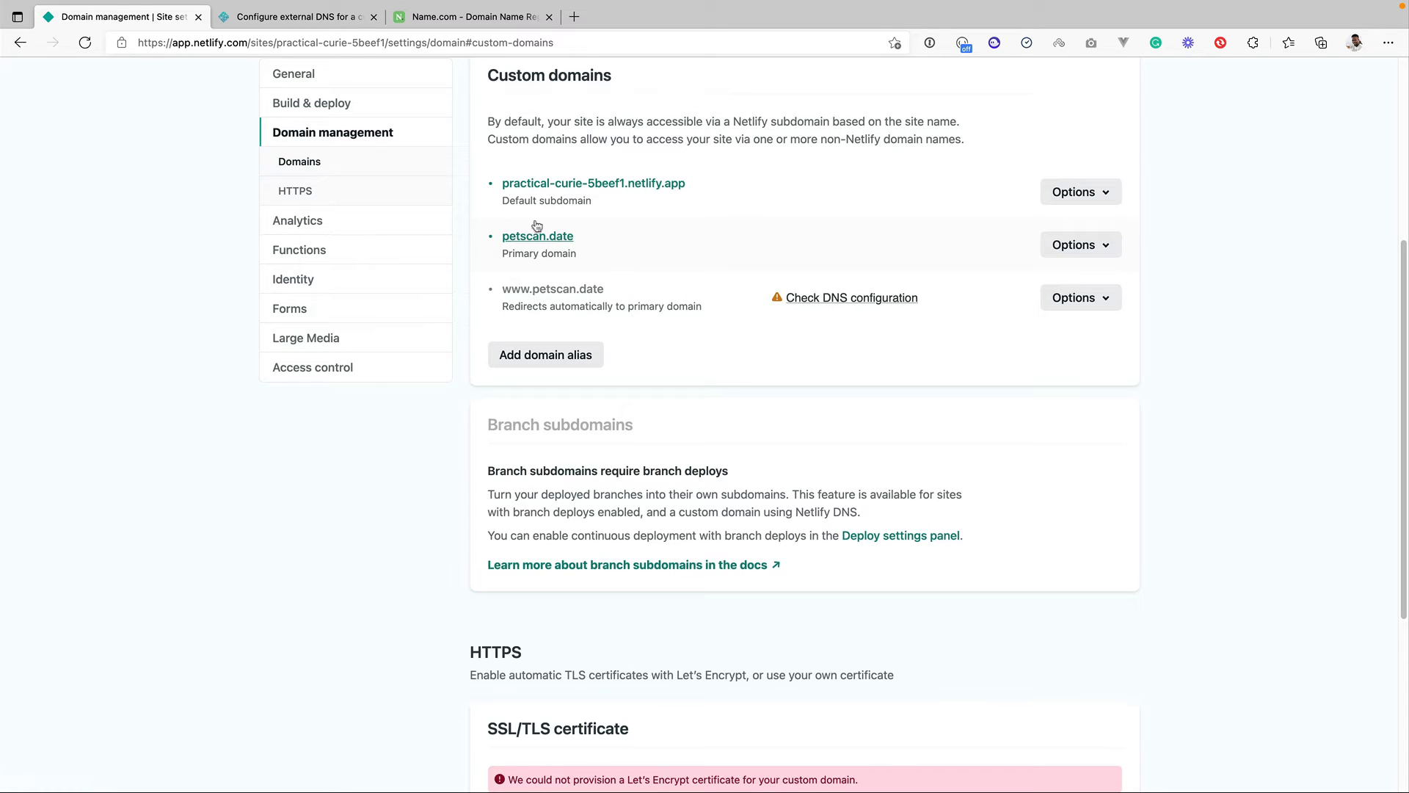
left_click(441, 21)
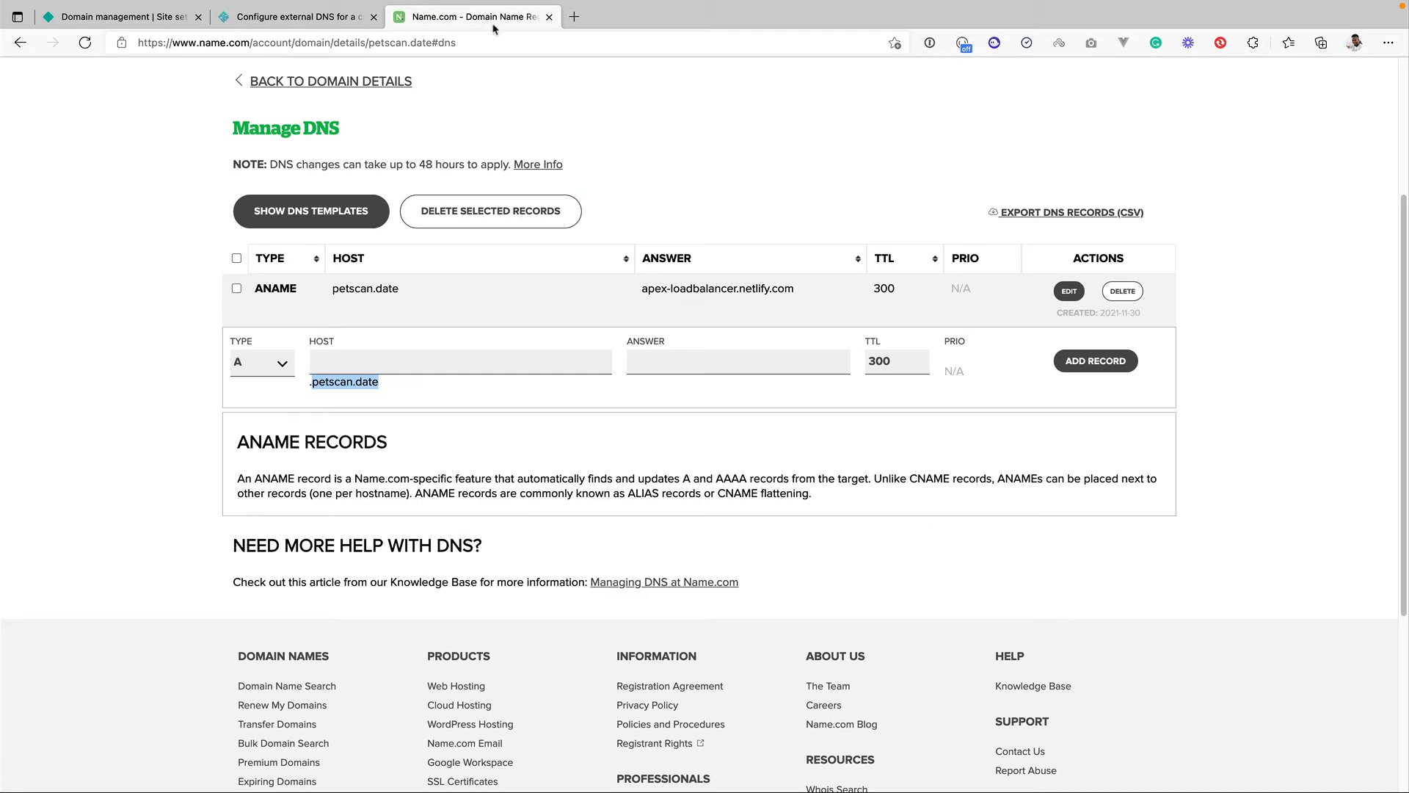
left_click(262, 362)
left_click(270, 433)
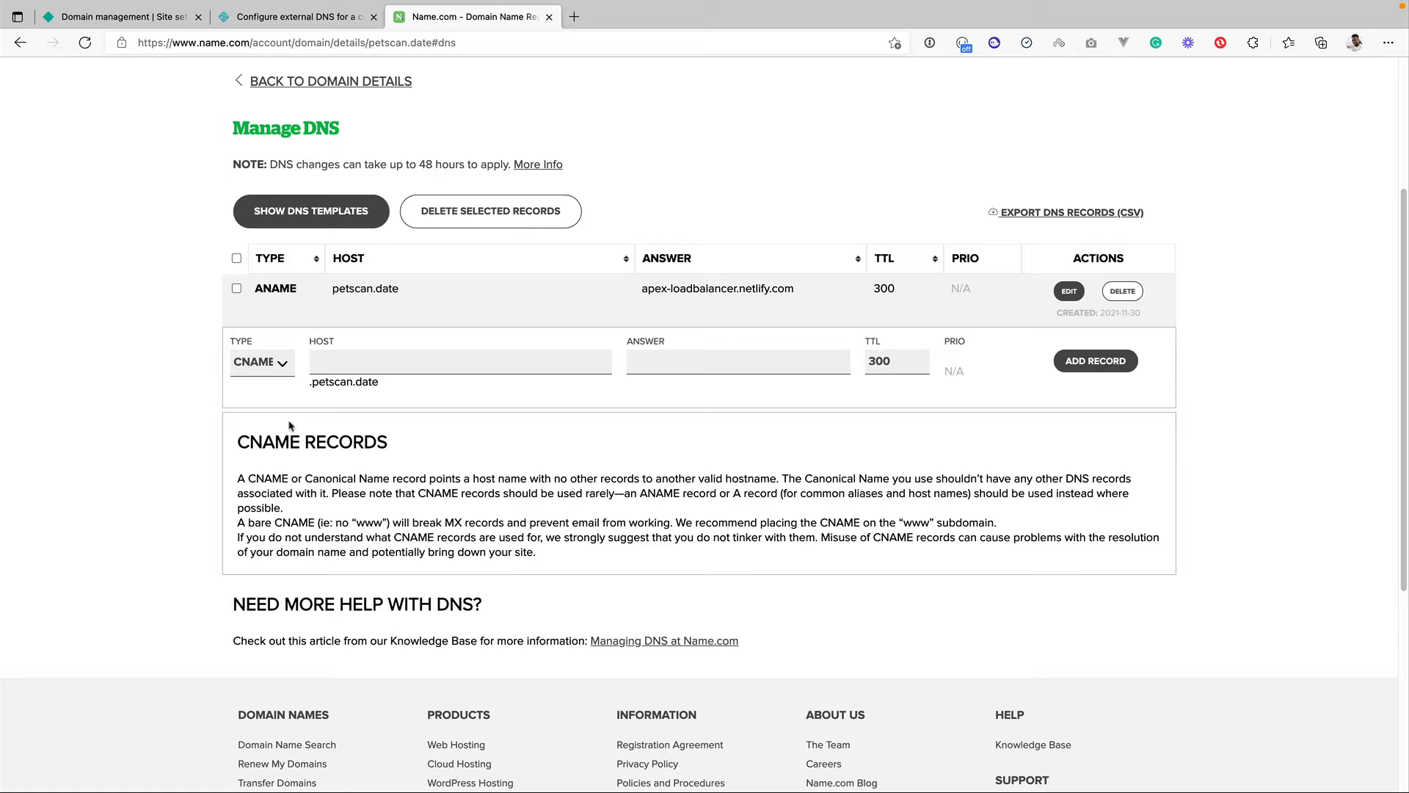
left_click(382, 362)
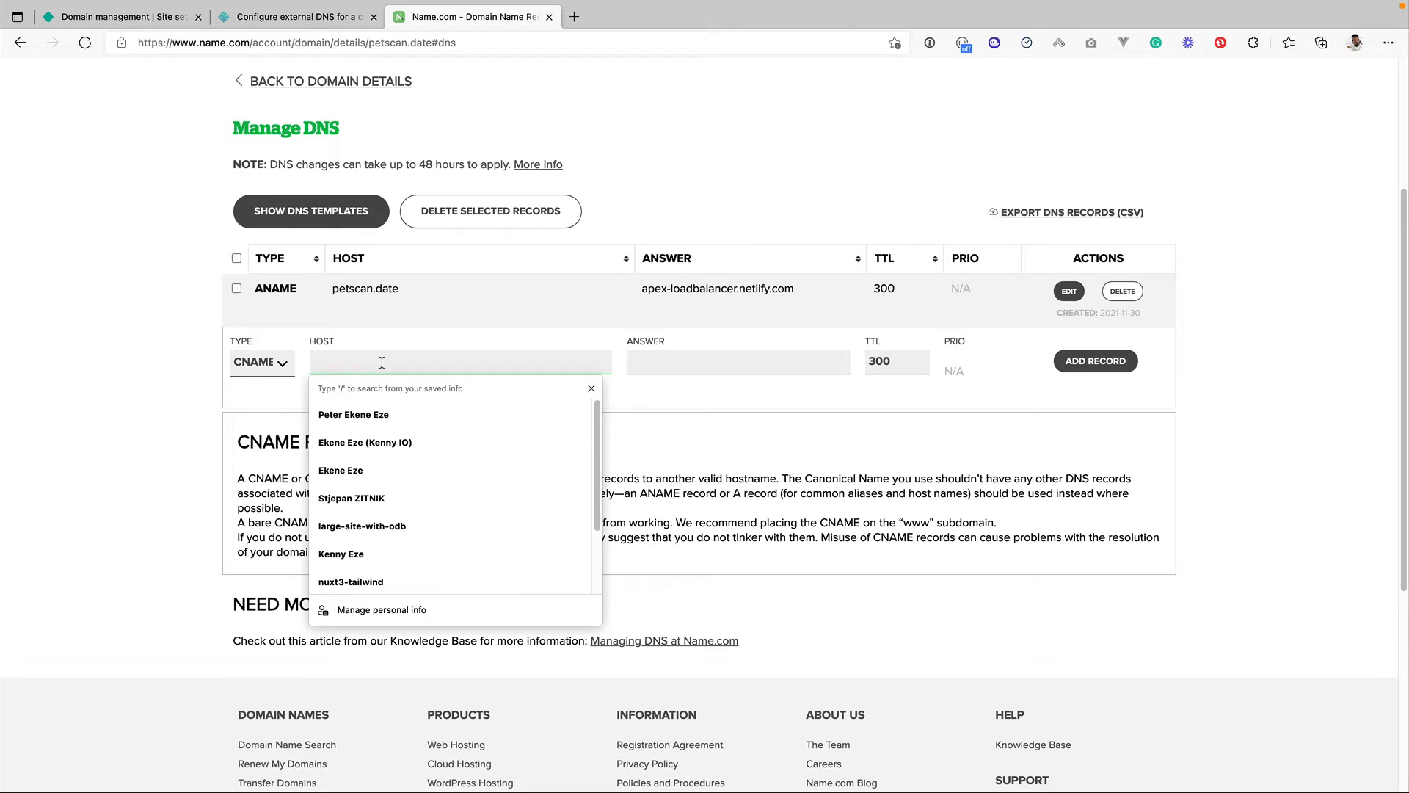
type("www")
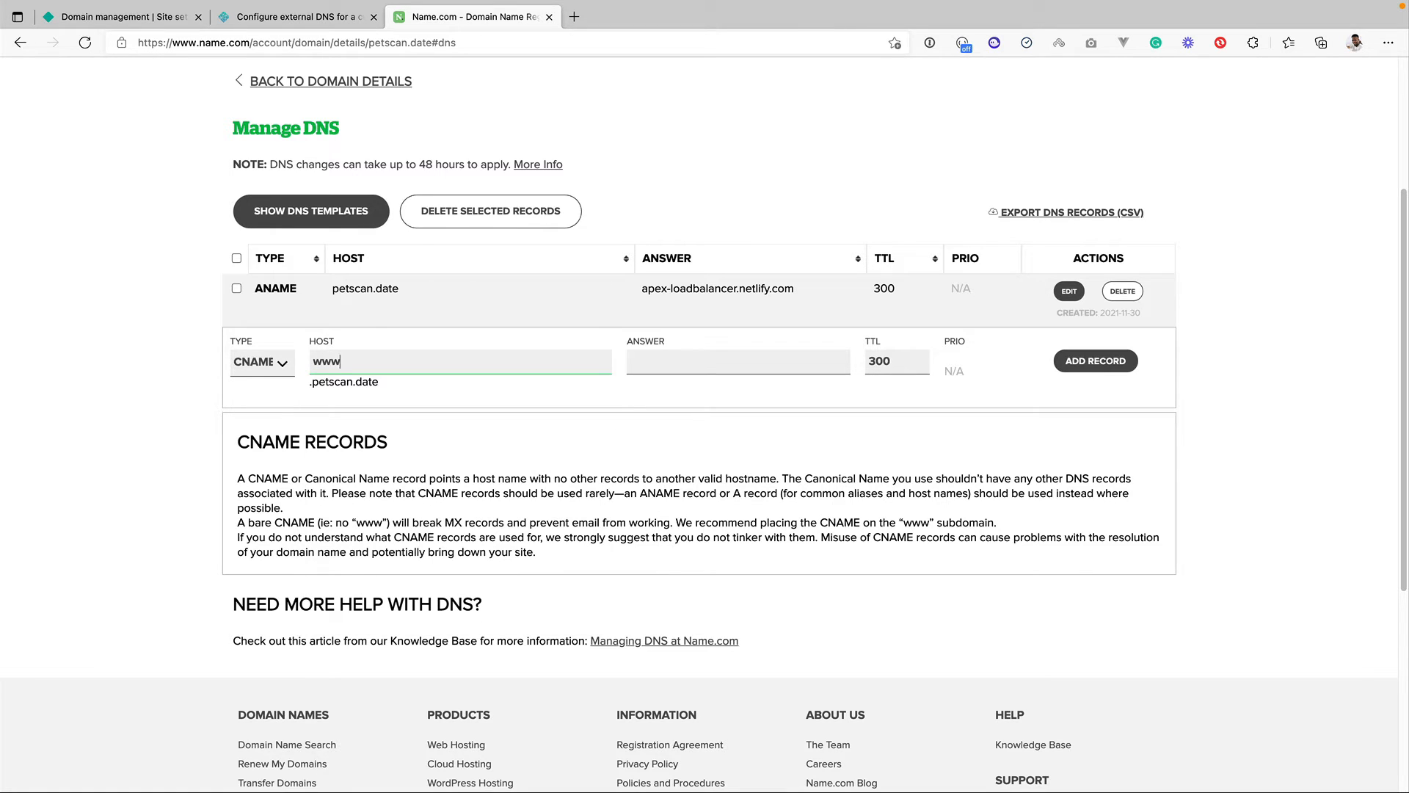
- Copy the default subdomain practical-curie-5beef1.netlify.app from Netlify and add the www CNAME record on Name.com with it as the answer
left_click(143, 18)
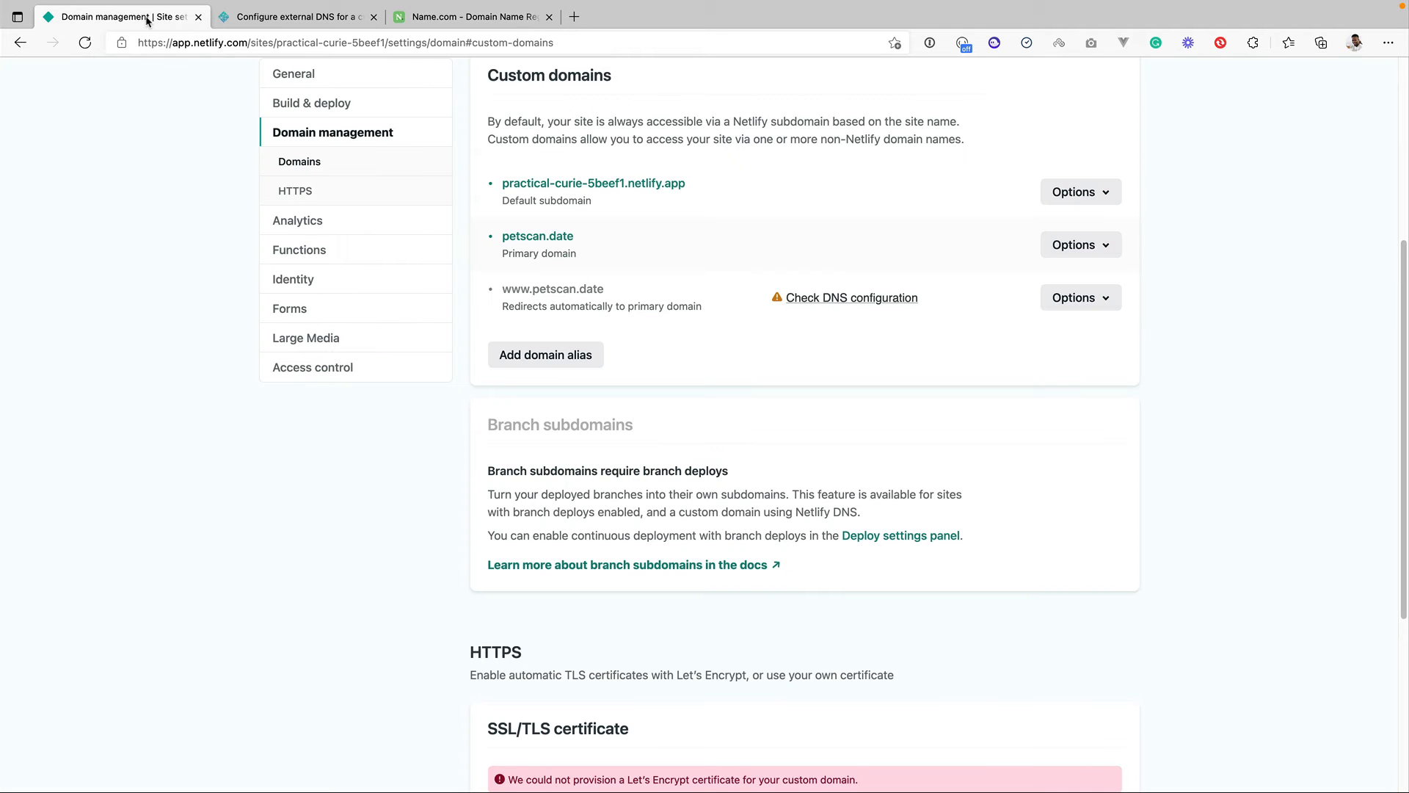
left_click_drag(691, 189, 503, 183)
key("super+c")
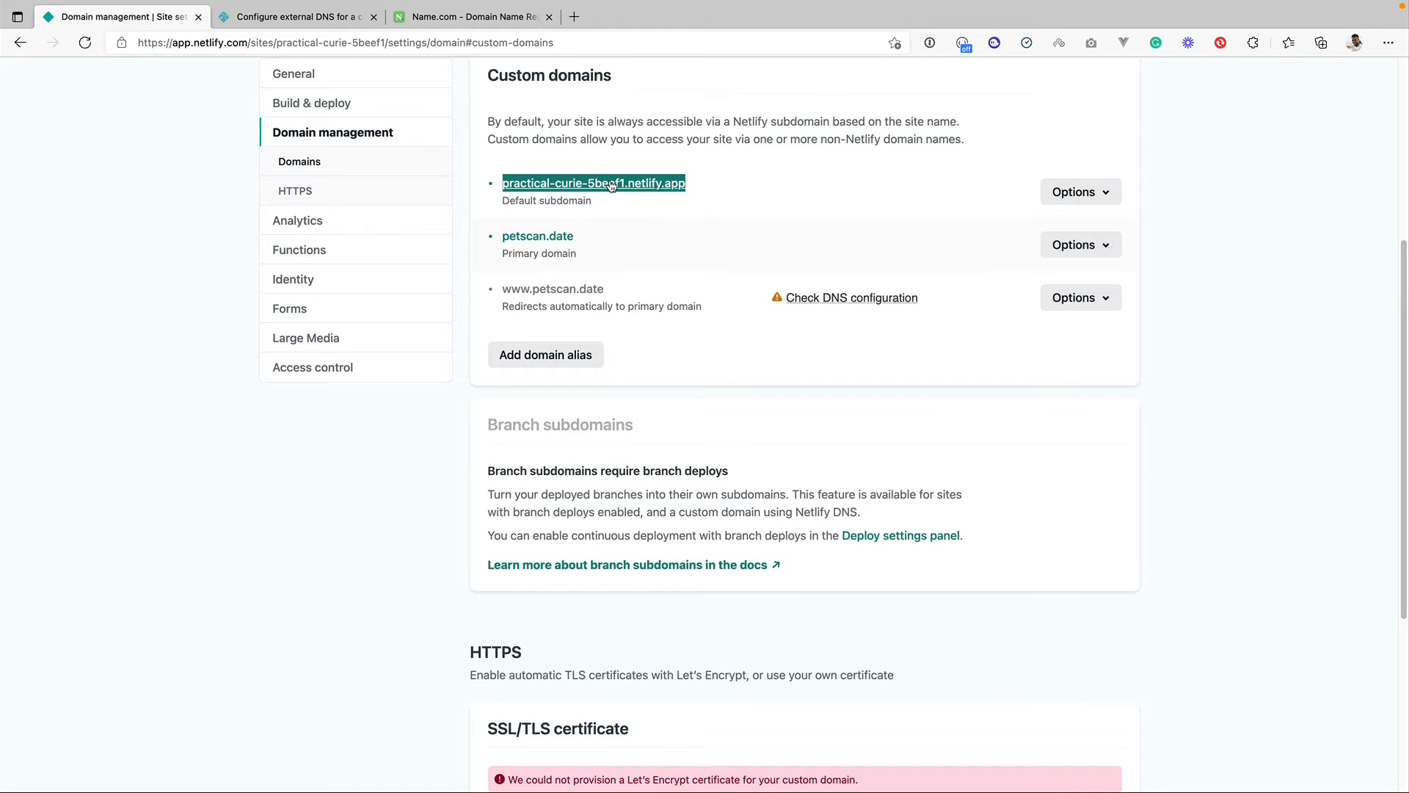
left_click(479, 25)
left_click(662, 363)
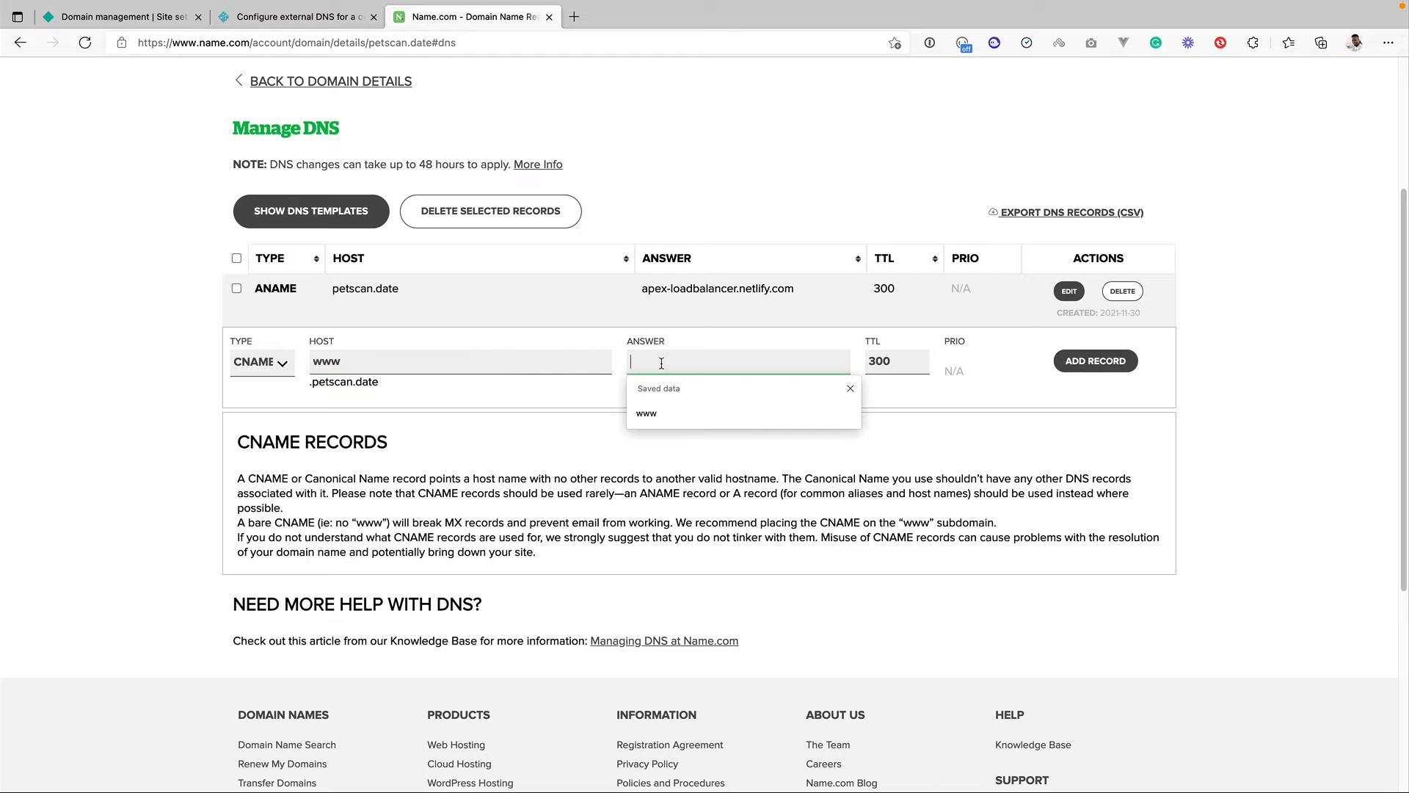
key("super+v")
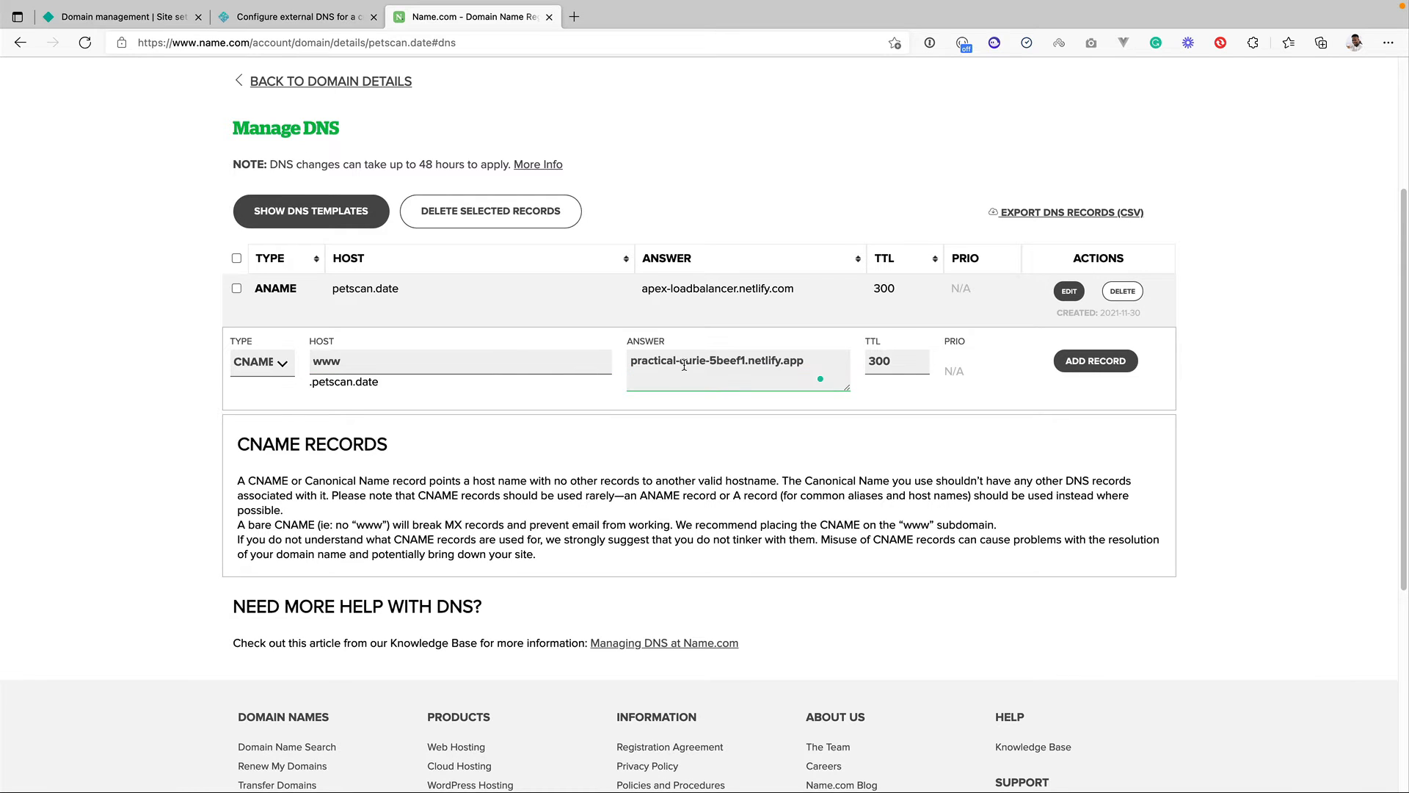
left_click(1085, 362)
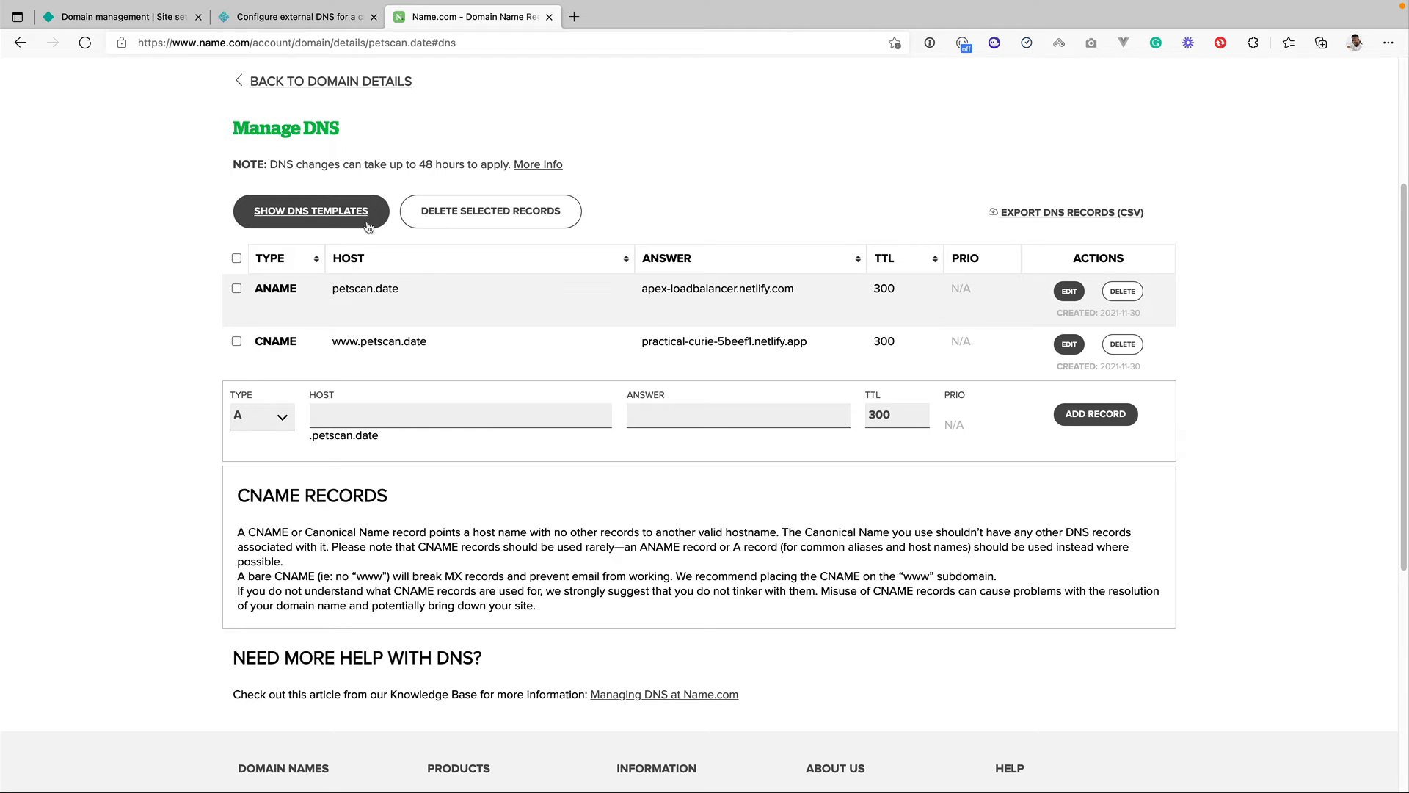
- Reload Netlify's domain management page and open petscan.date to check the live site and its connection security
left_click(147, 26)
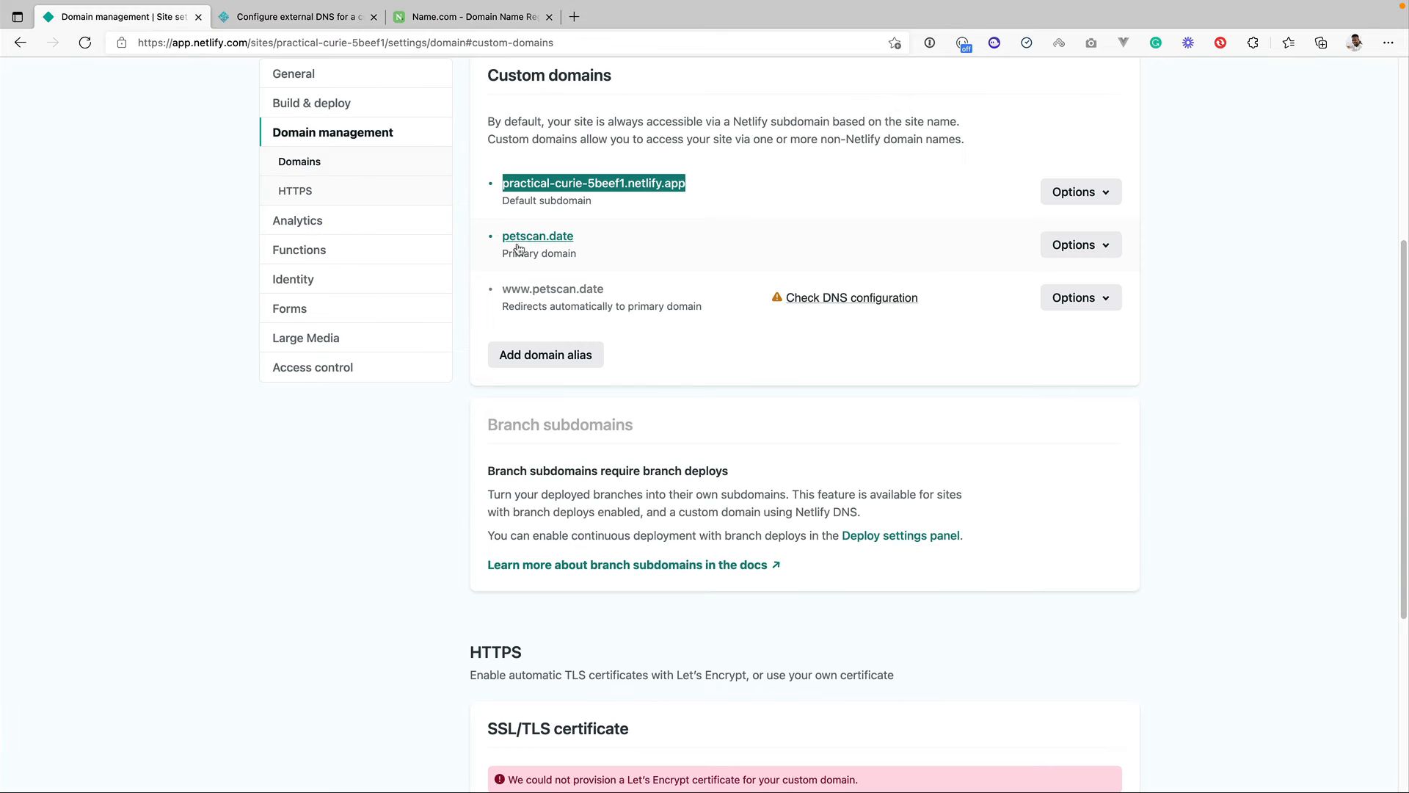
left_click(89, 43)
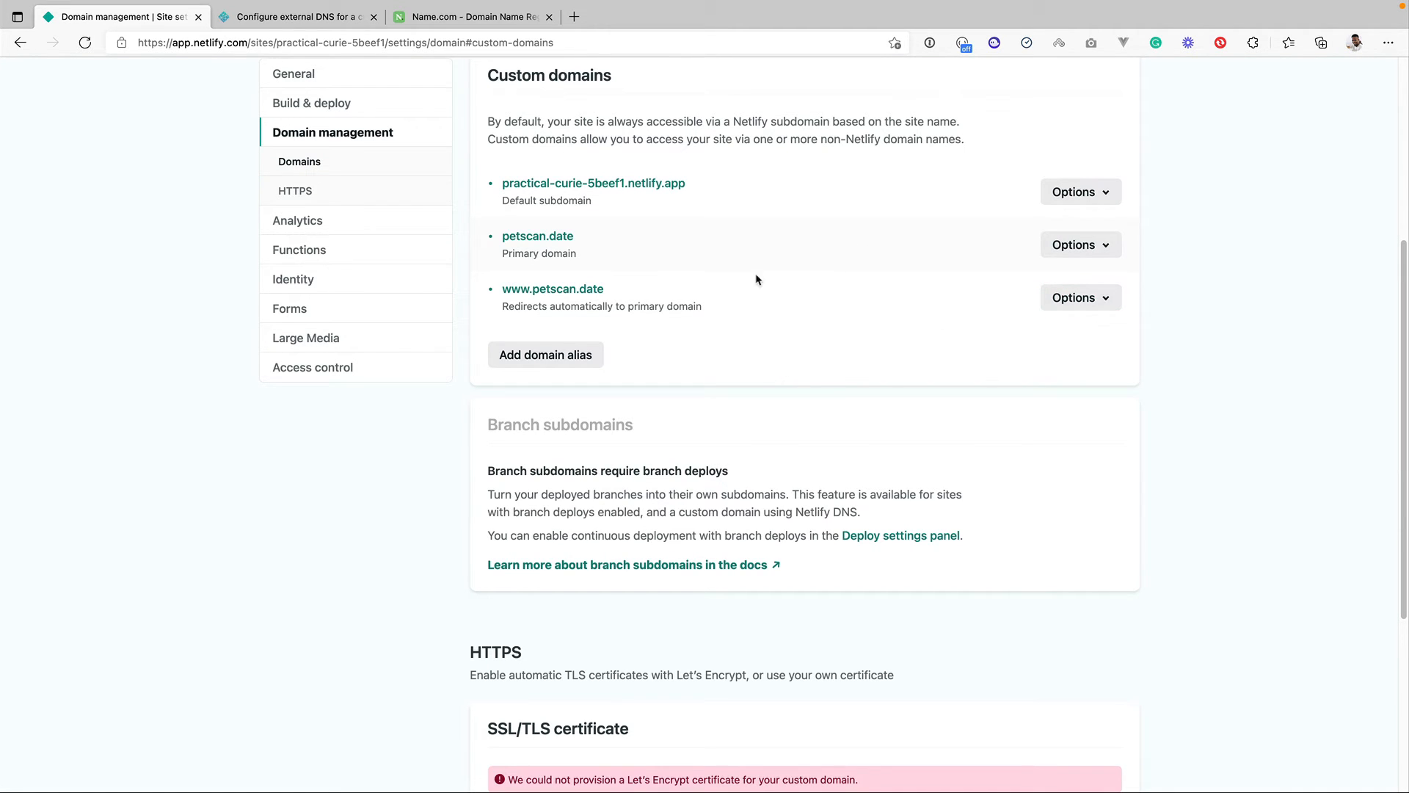
left_click(552, 237)
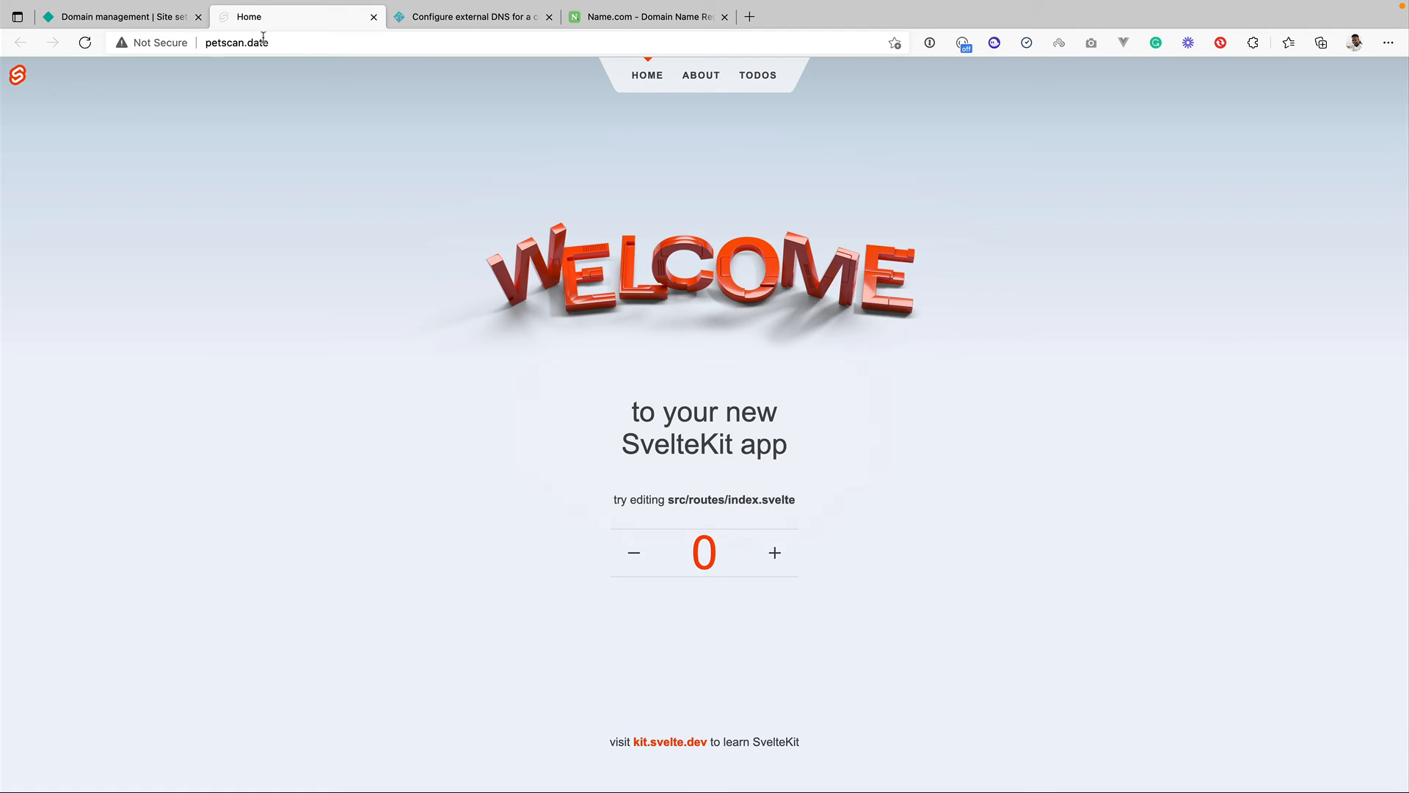
left_click(374, 17)
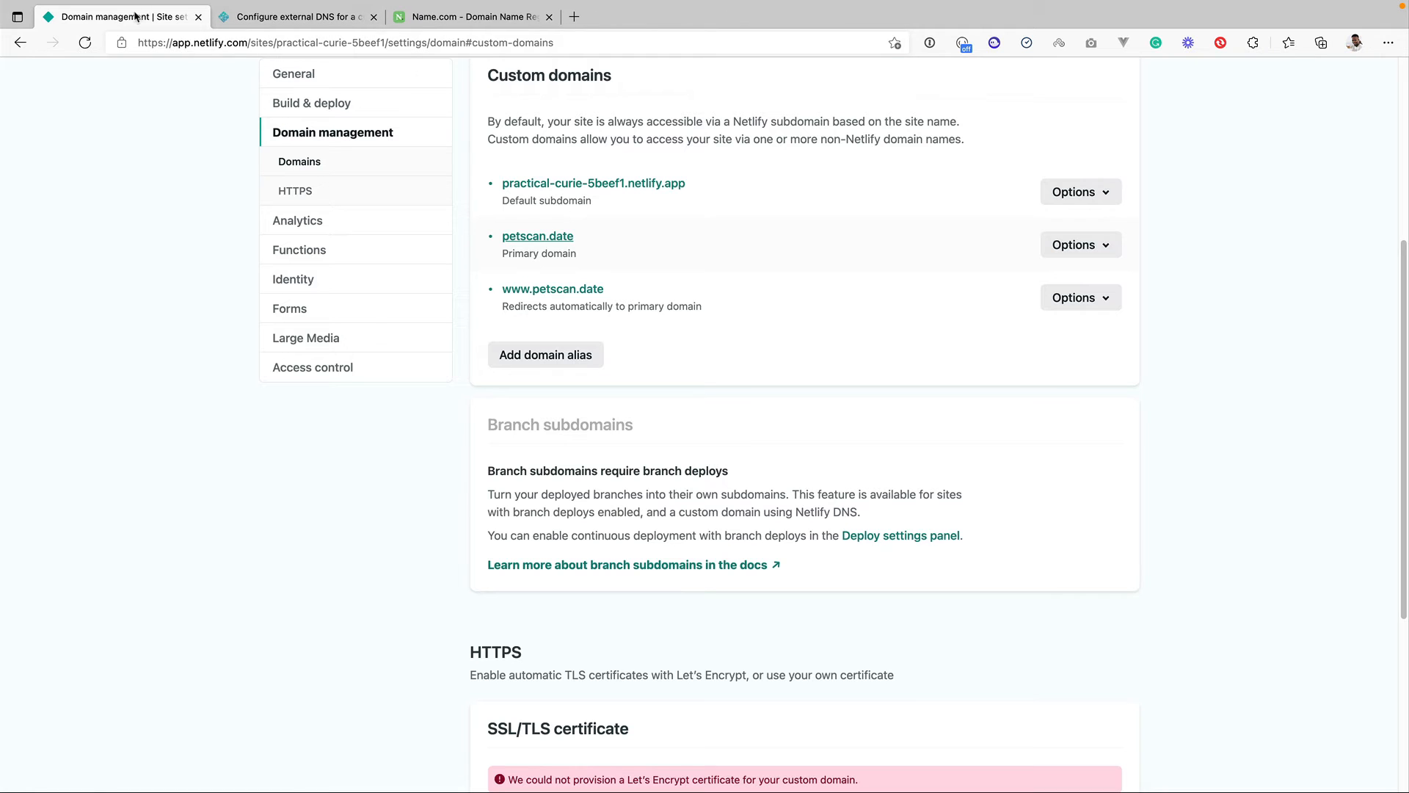
left_click(545, 237)
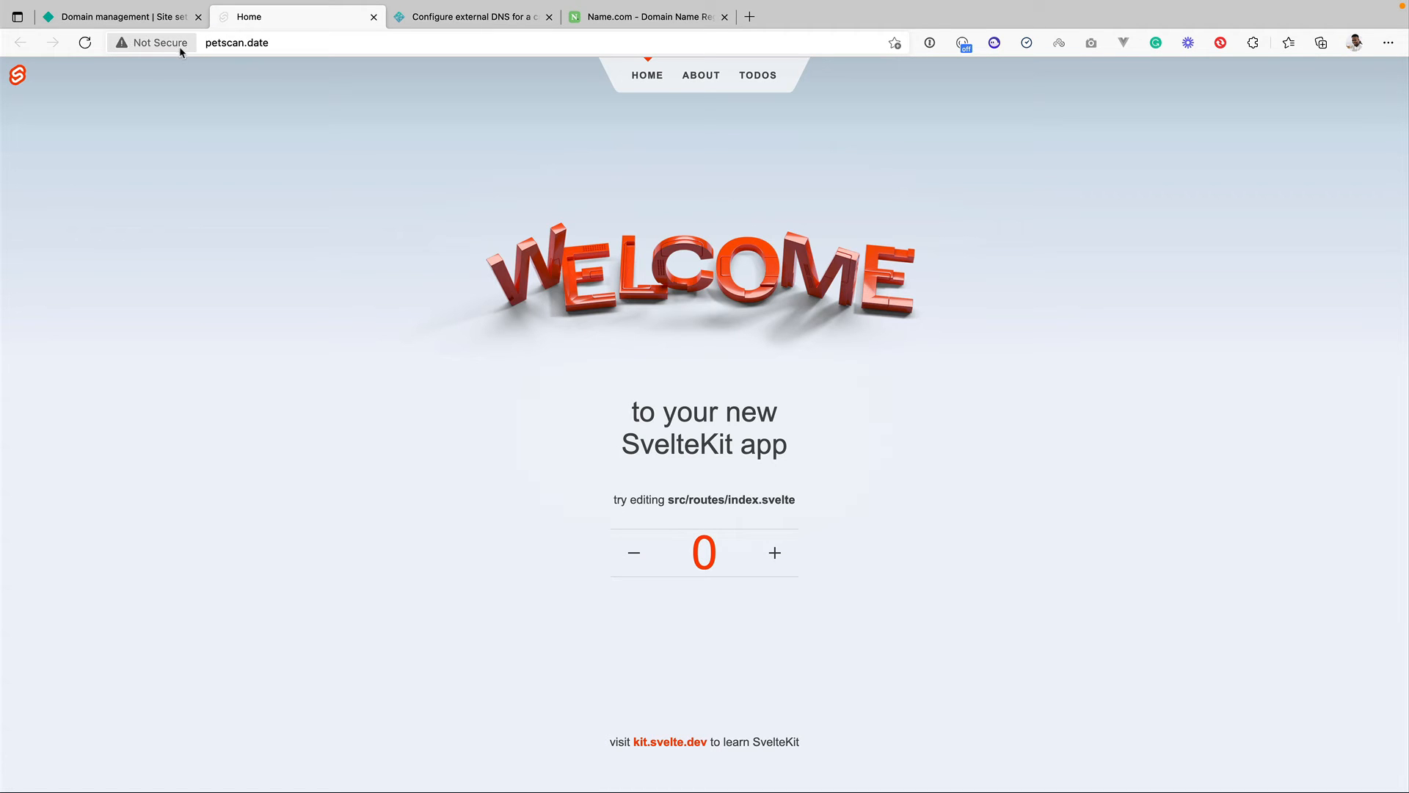
- Return to Netlify's domain management and verify the DNS configuration for the SSL/TLS certificate
left_click(157, 17)
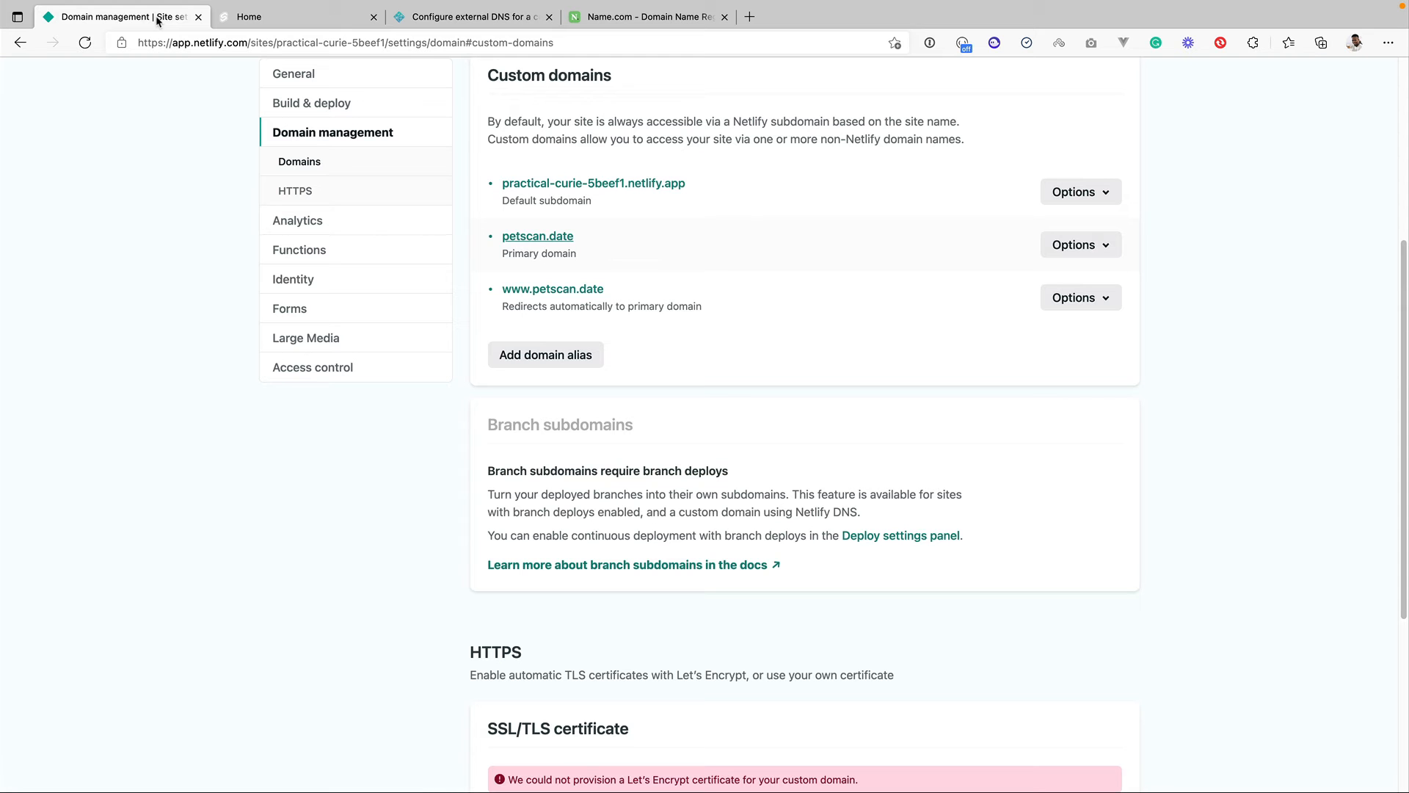
scroll(731, 536, "down", 5)
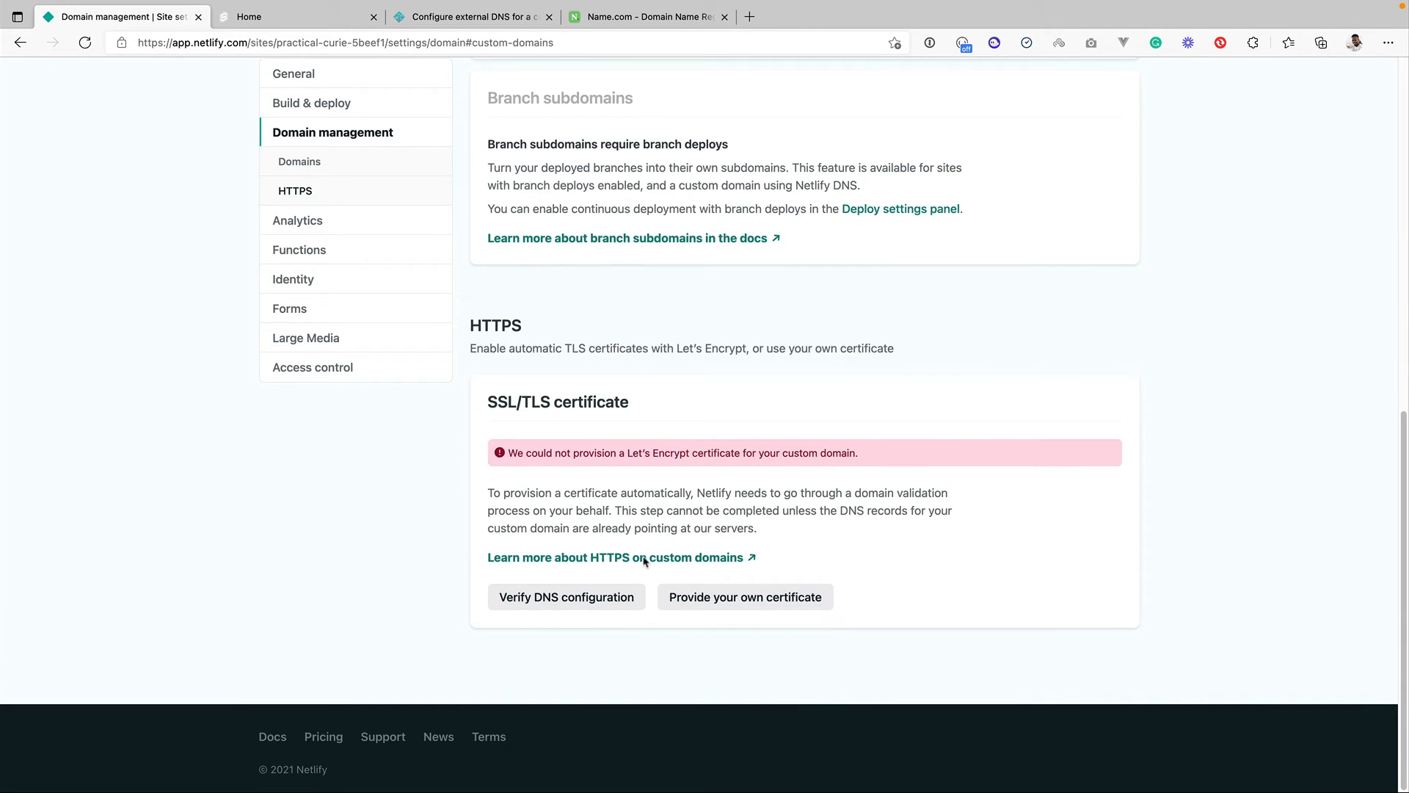
left_click(593, 599)
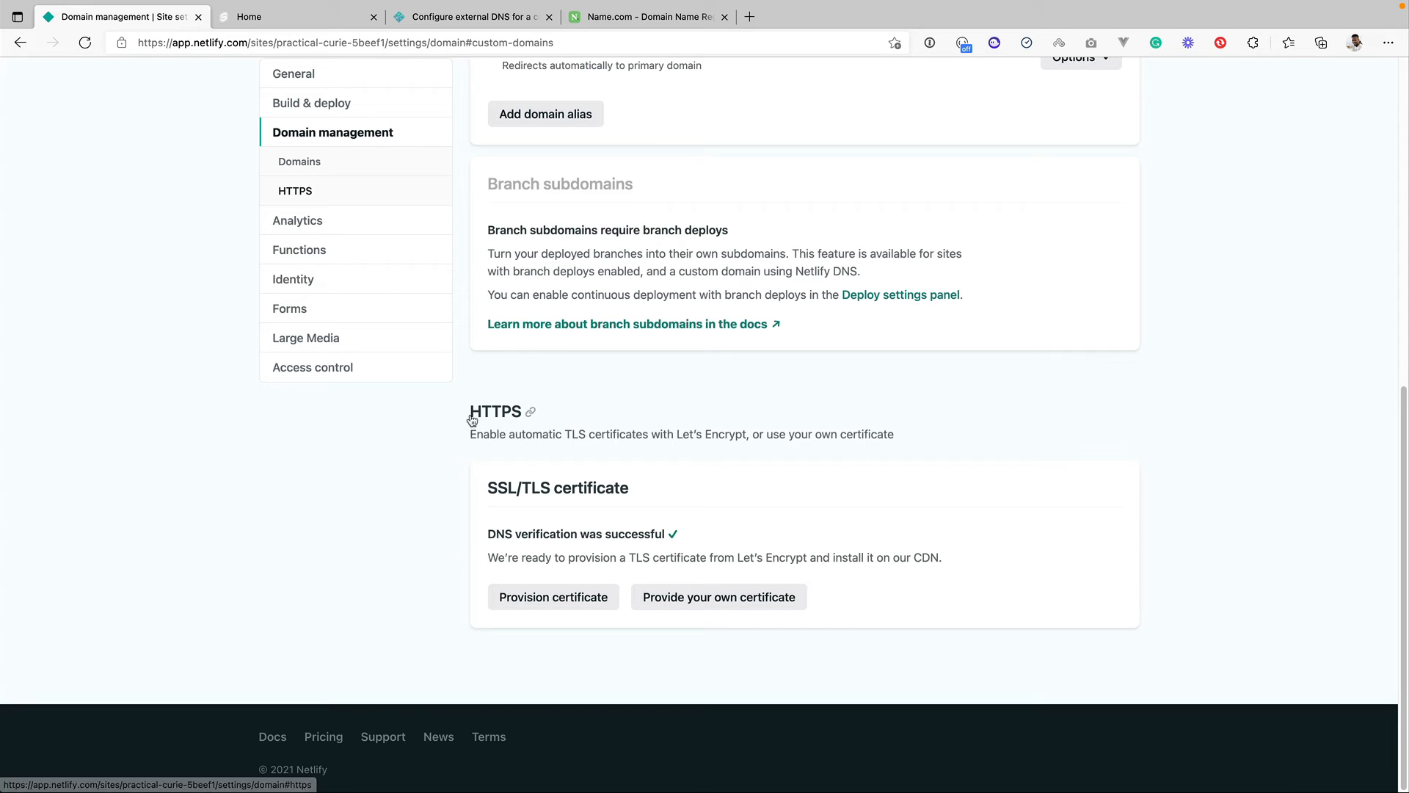
- Provision a Let's Encrypt certificate for the site's custom domain and read the SSL/TLS certificate status
scroll(671, 452, "up", 3)
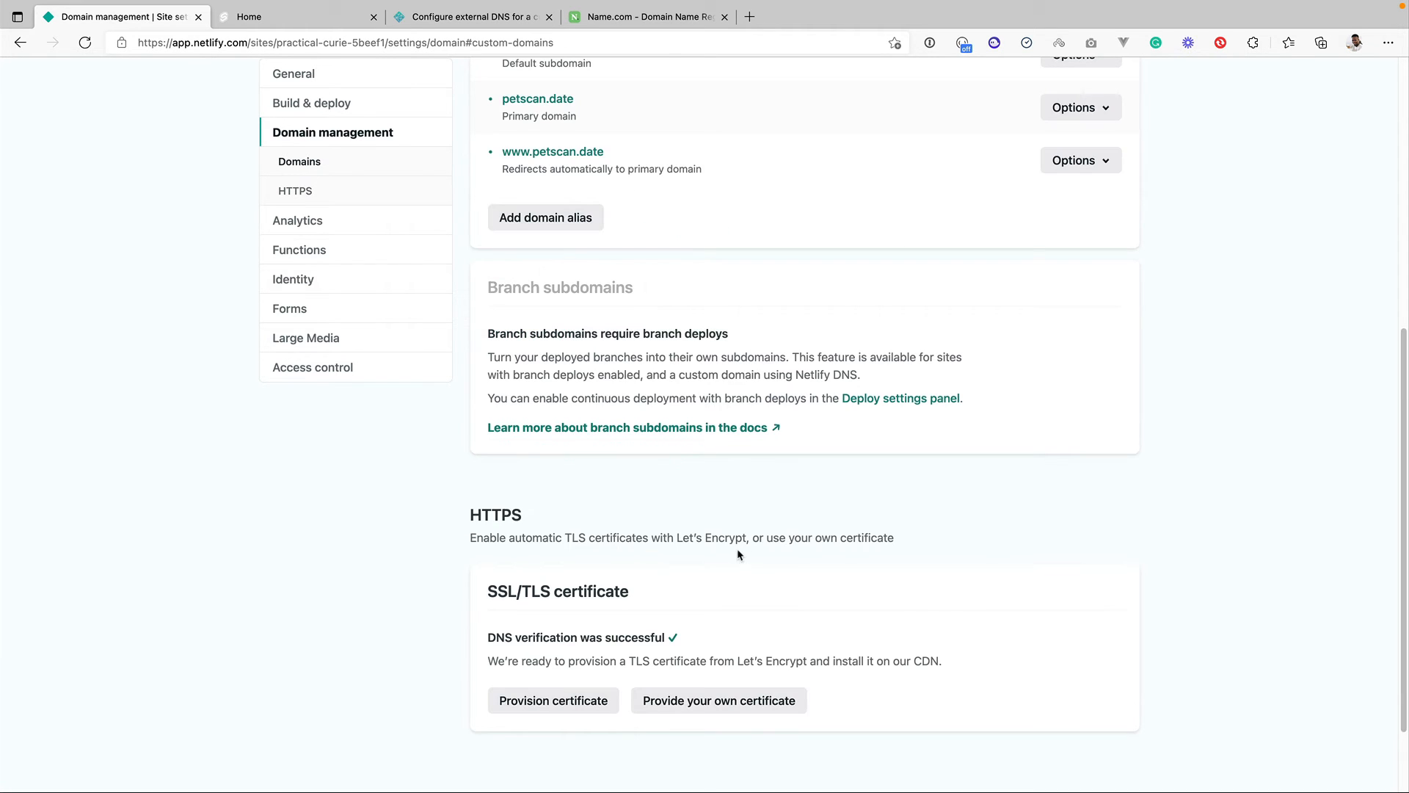
scroll(652, 577, "down", 2)
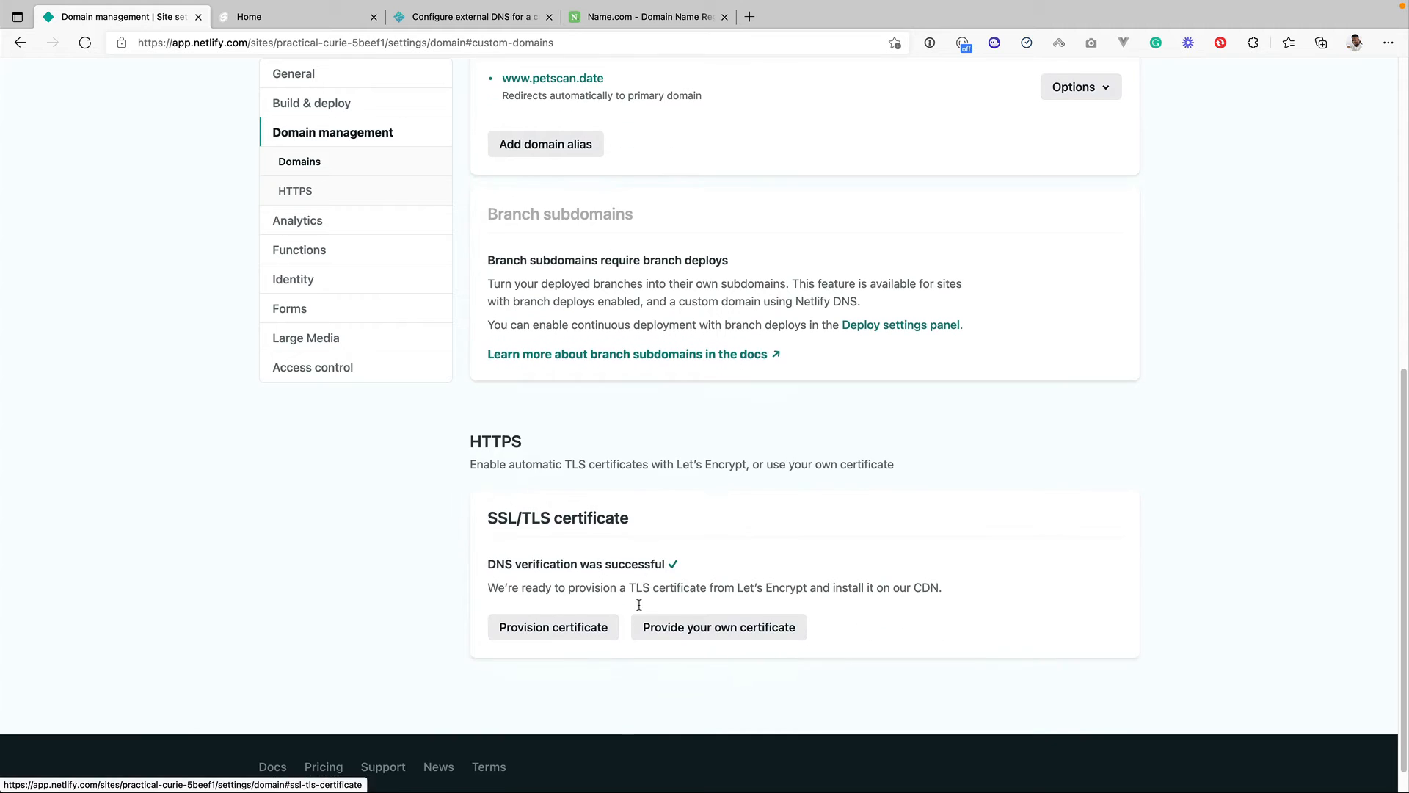
left_click(556, 629)
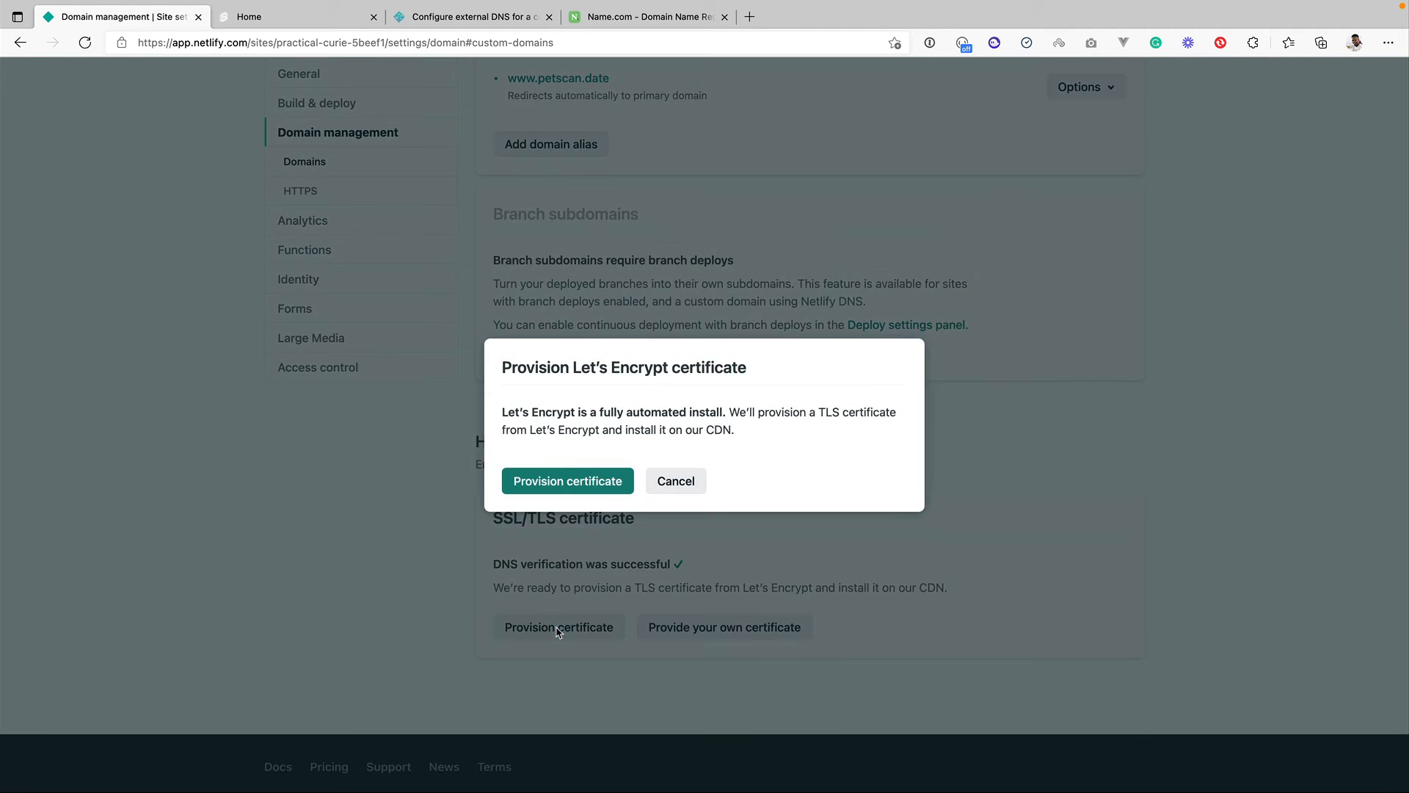
left_click(574, 484)
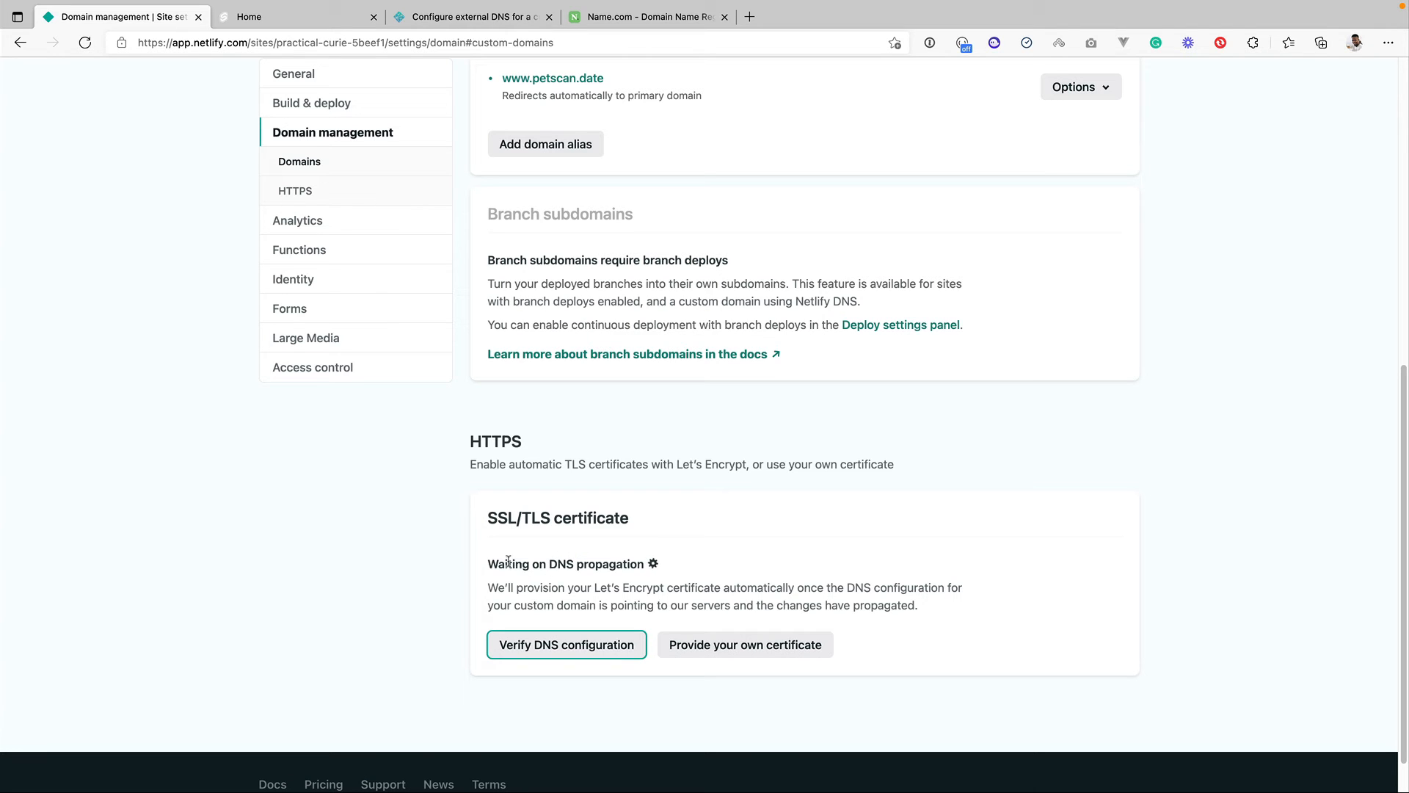
left_click_drag(490, 564, 617, 587)
left_click(617, 587)
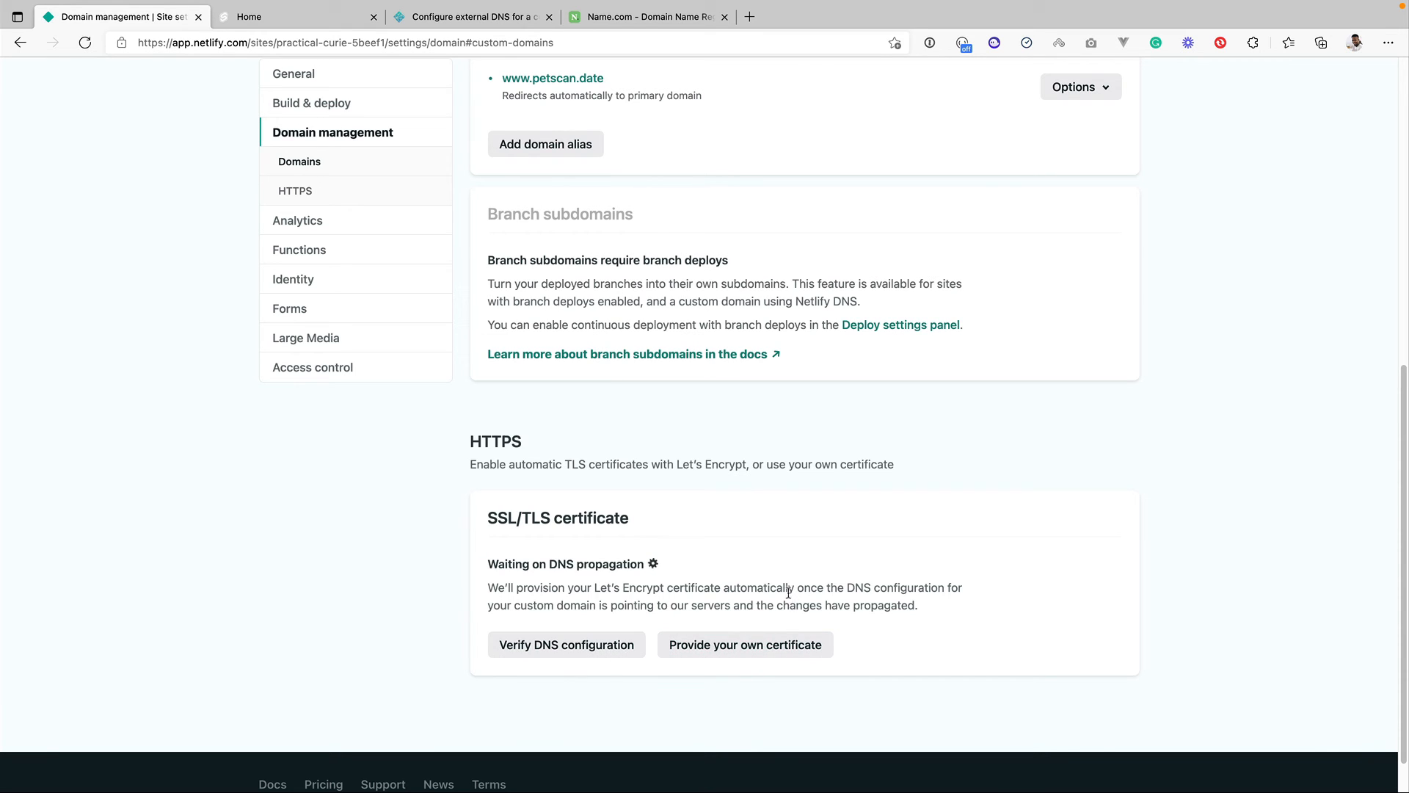
- Reload the domain management page, review the SSL/TLS certificate details and domain statuses, and open the live site petscan.date
scroll(787, 561, "up", 1)
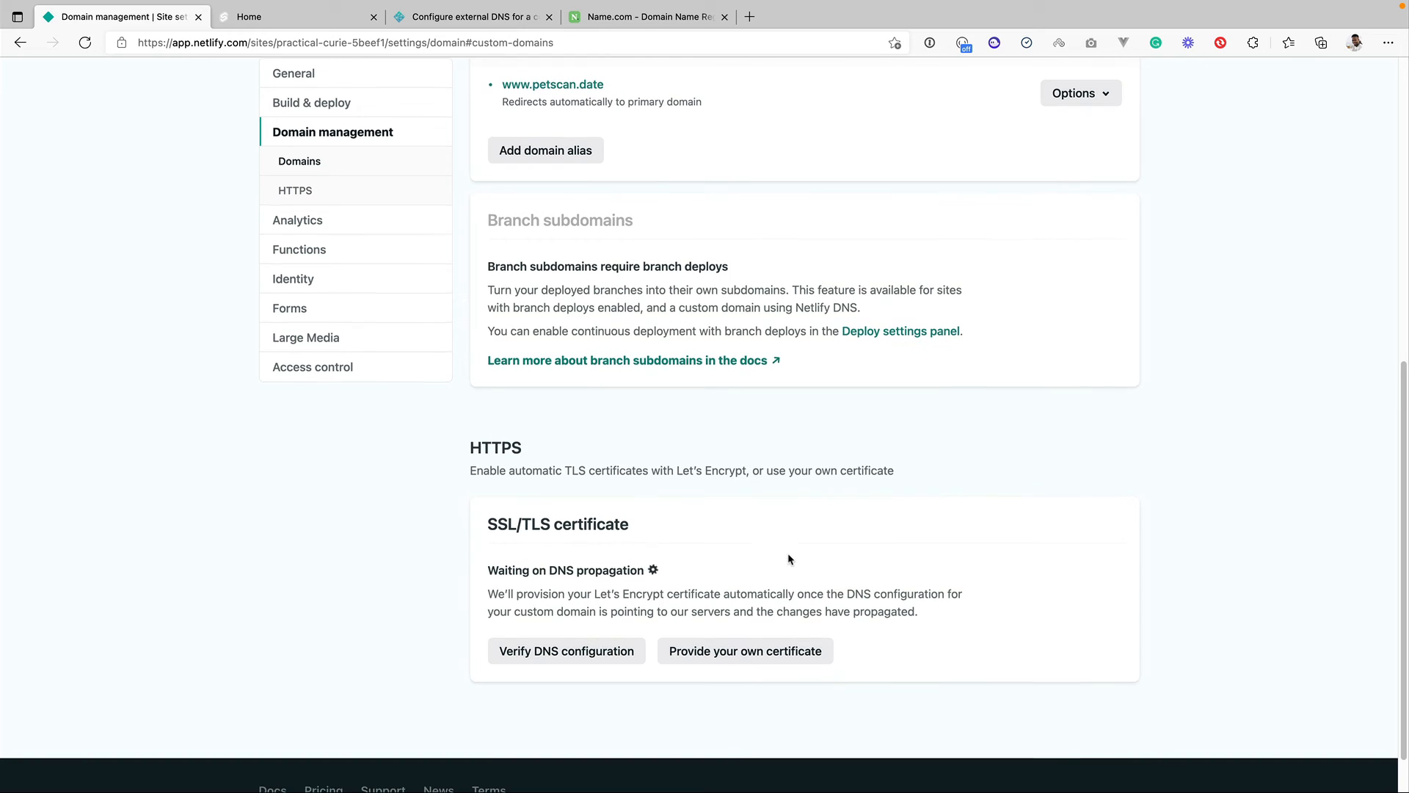
left_click(85, 44)
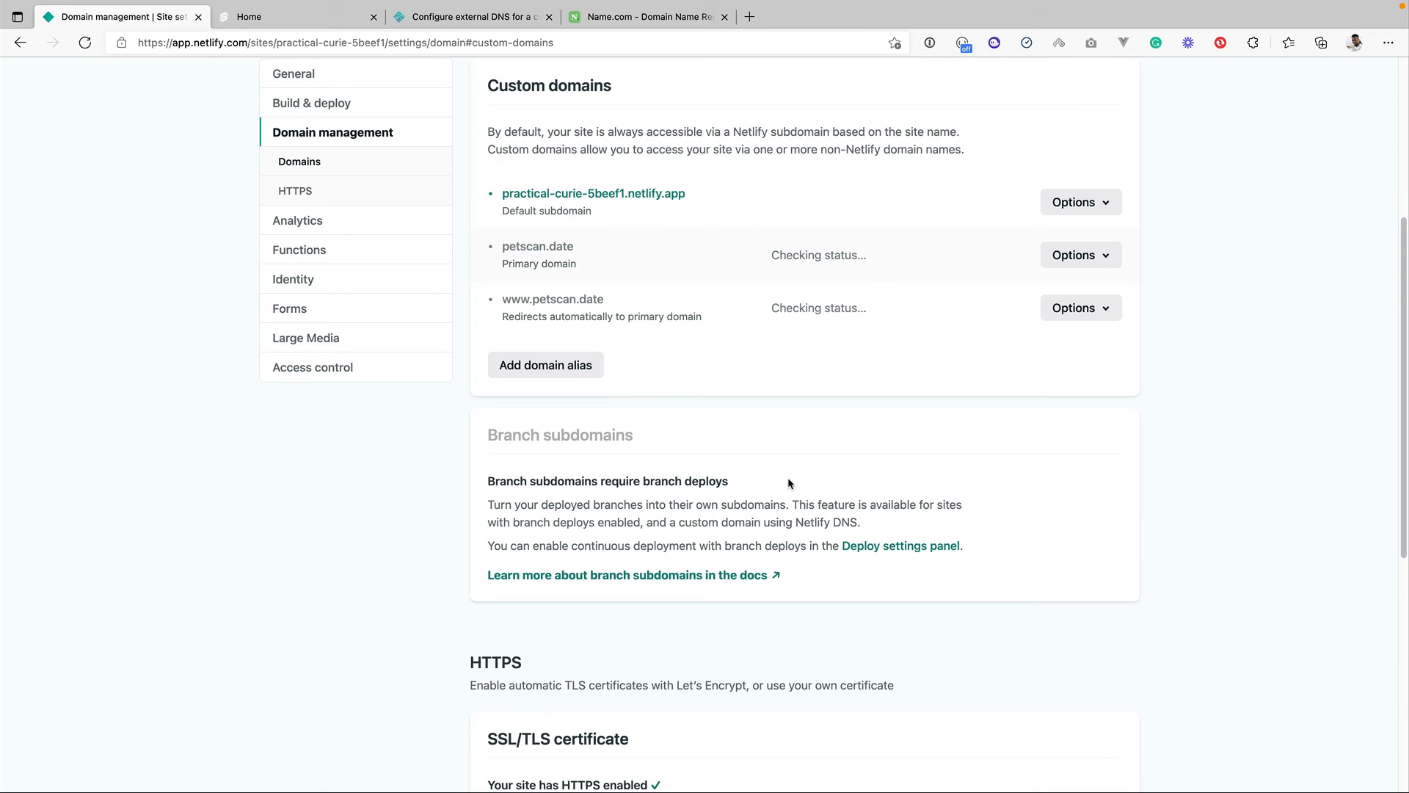
scroll(625, 589, "down", 4)
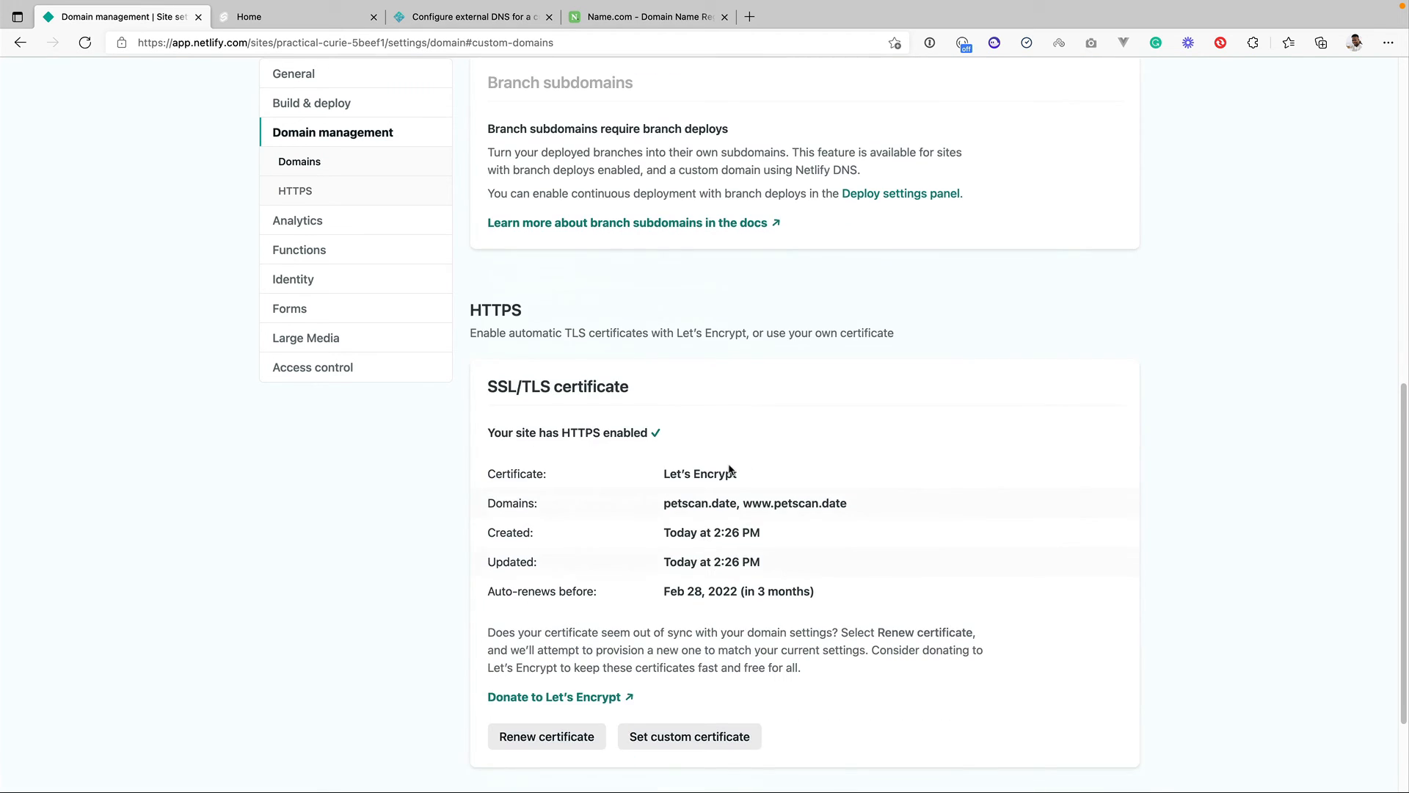
scroll(736, 397, "up", 8)
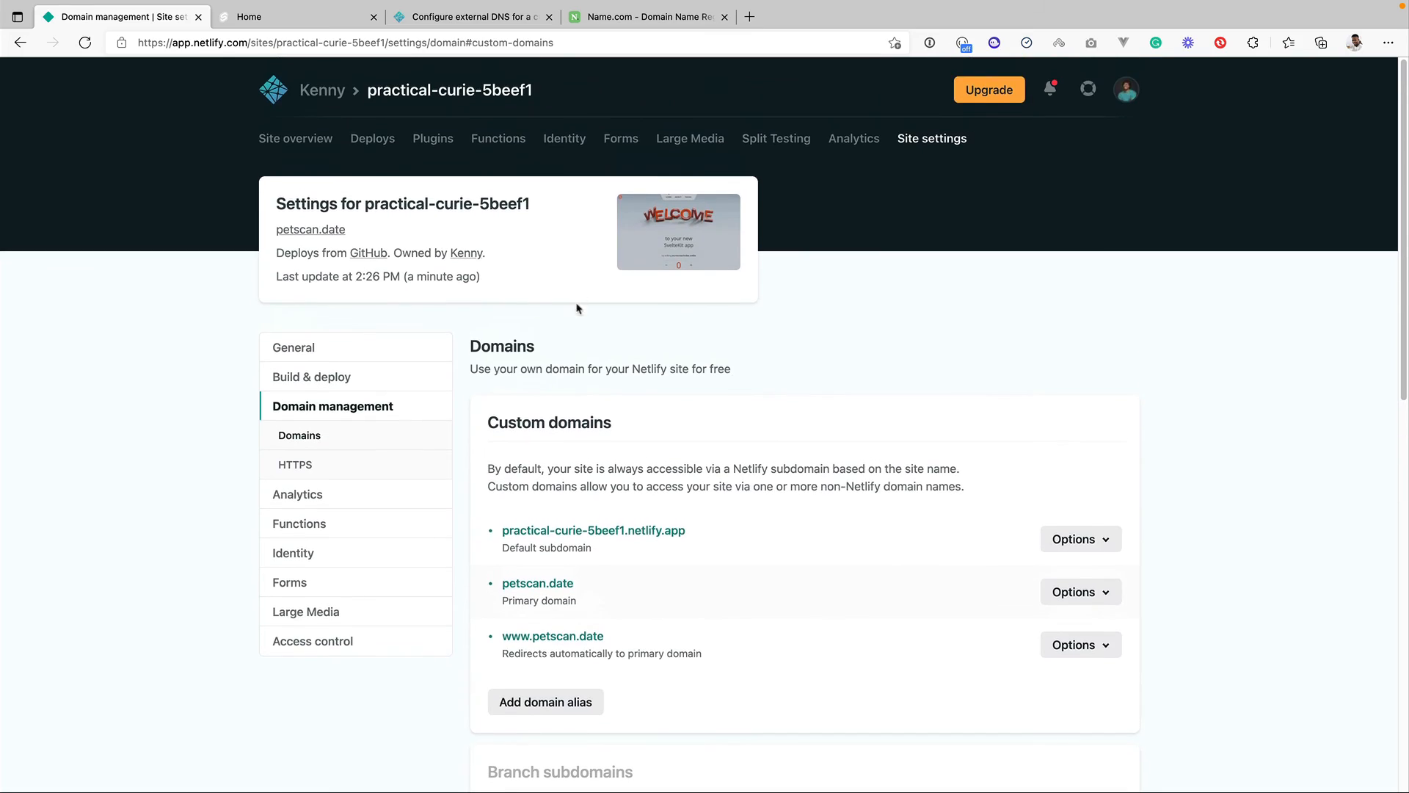
left_click(324, 230)
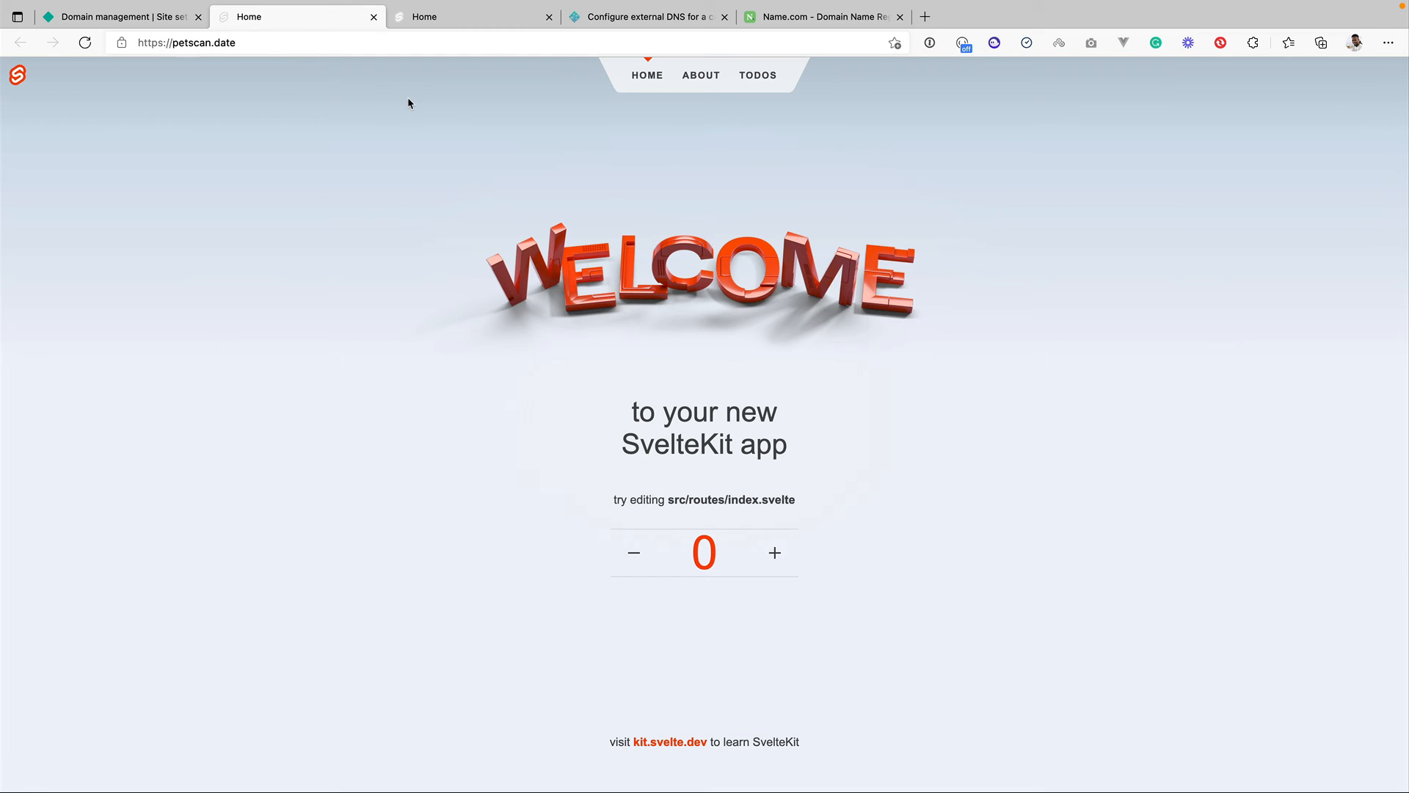
- Return to Netlify's list of sites and open the custom domain setup for nuxt3-tailwind-supabase
key("ctrl+shift+Tab")
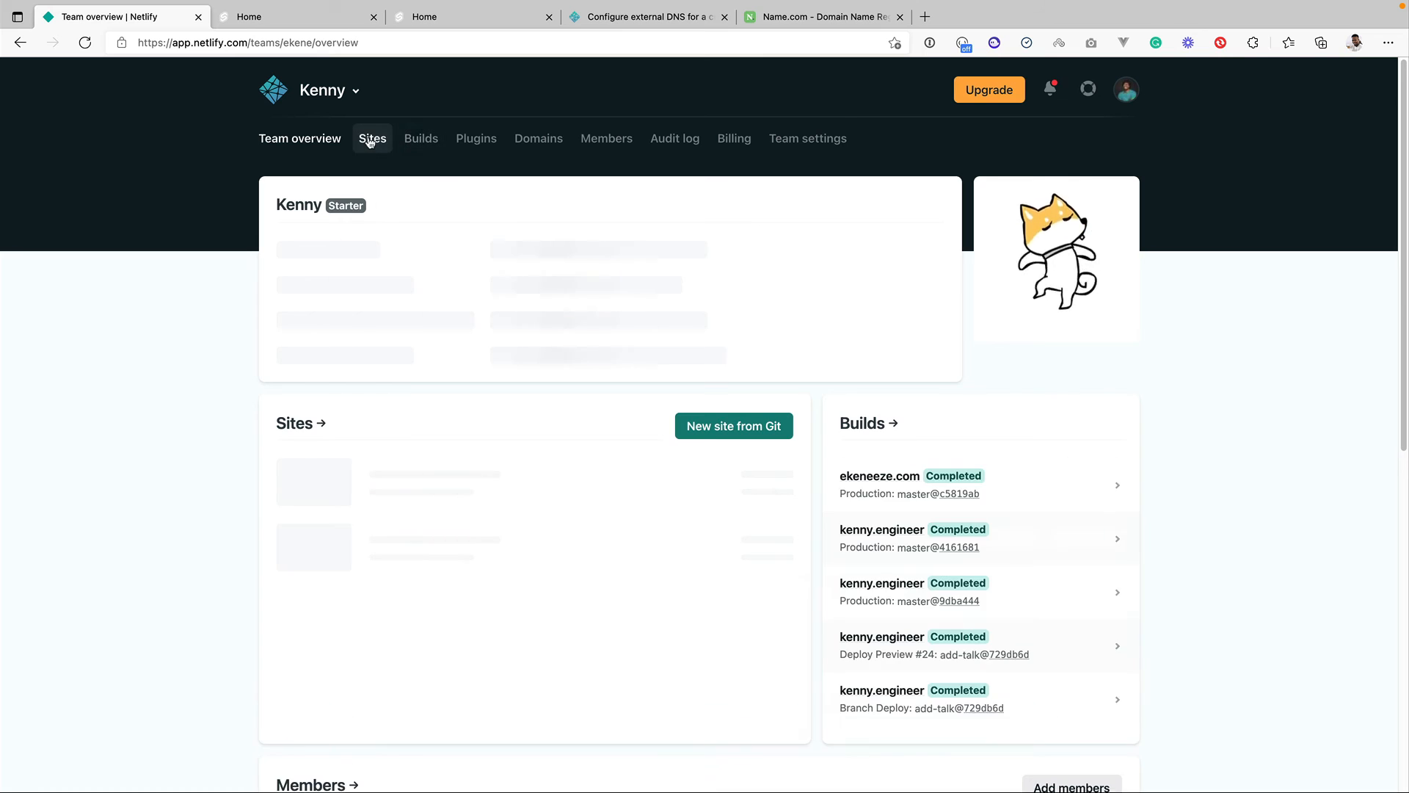
left_click(372, 138)
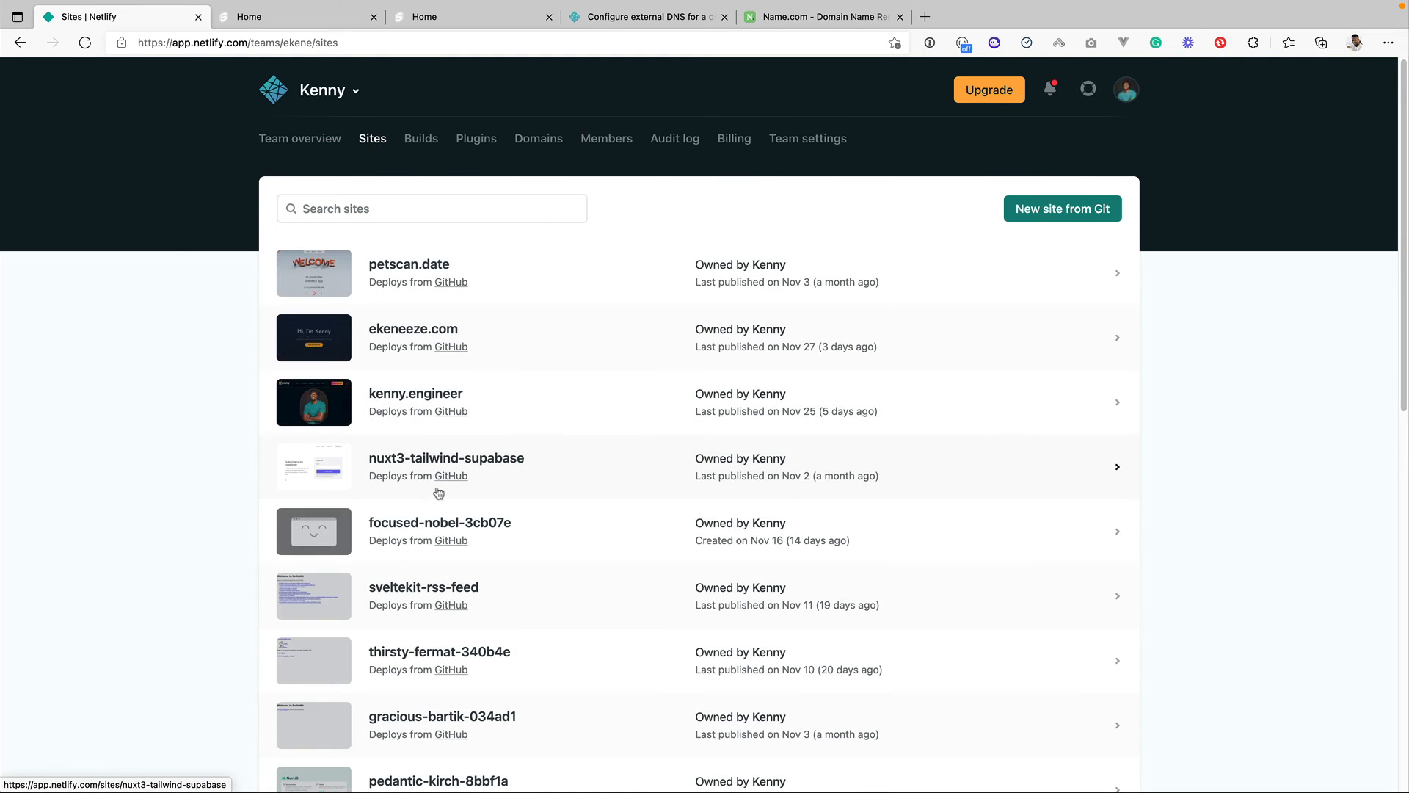
left_click(437, 493)
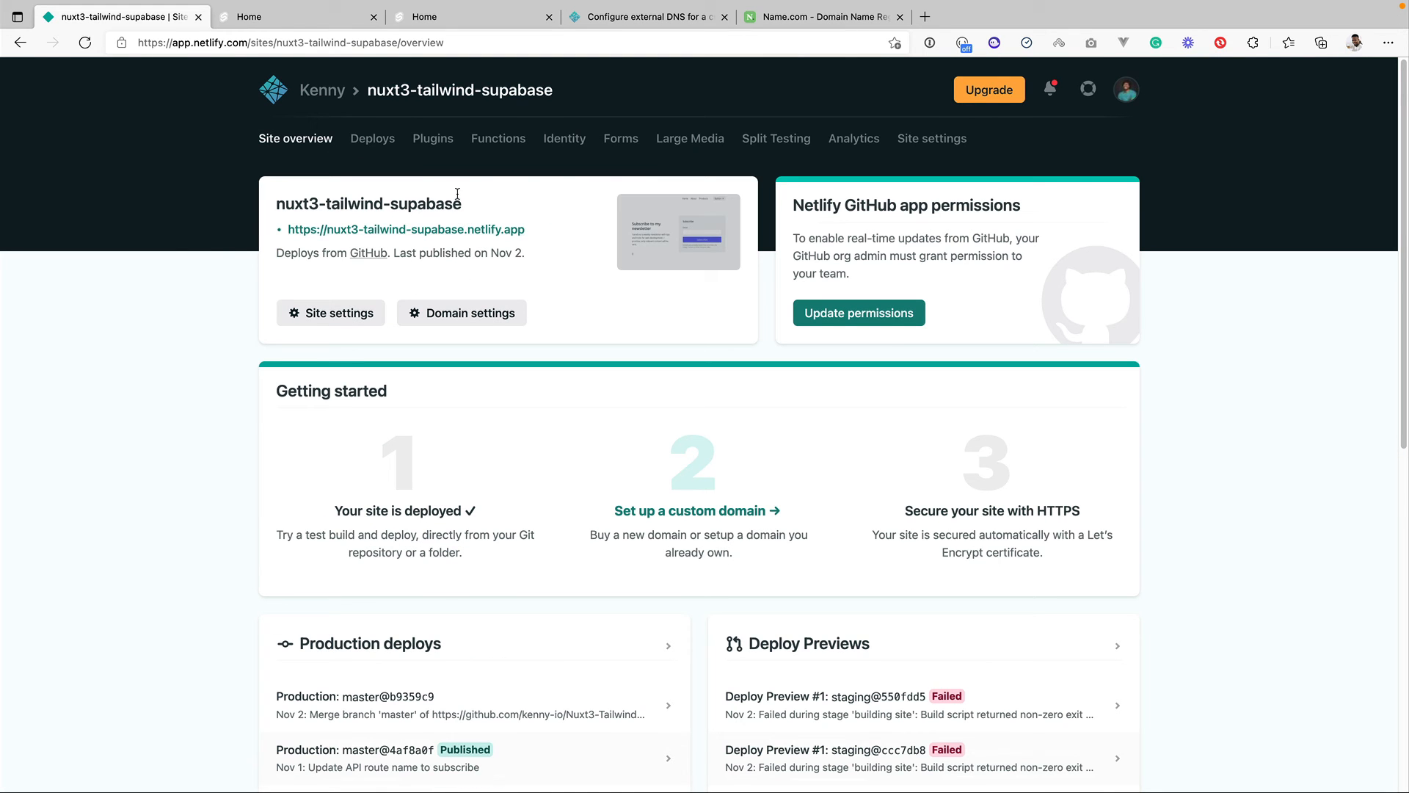
left_click(721, 512)
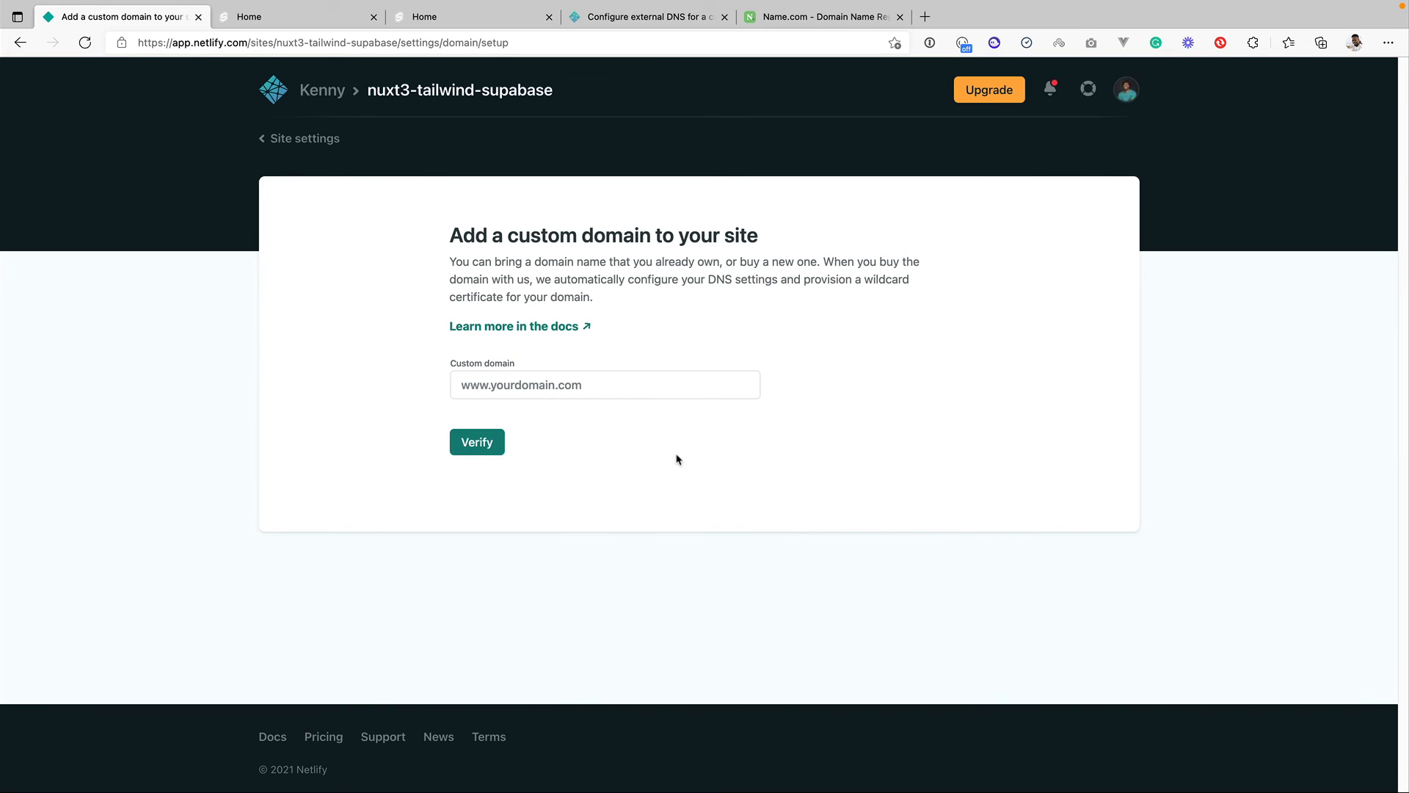
- Enter kennyschool.com as the custom domain and verify whether it can be registered
left_click(592, 391)
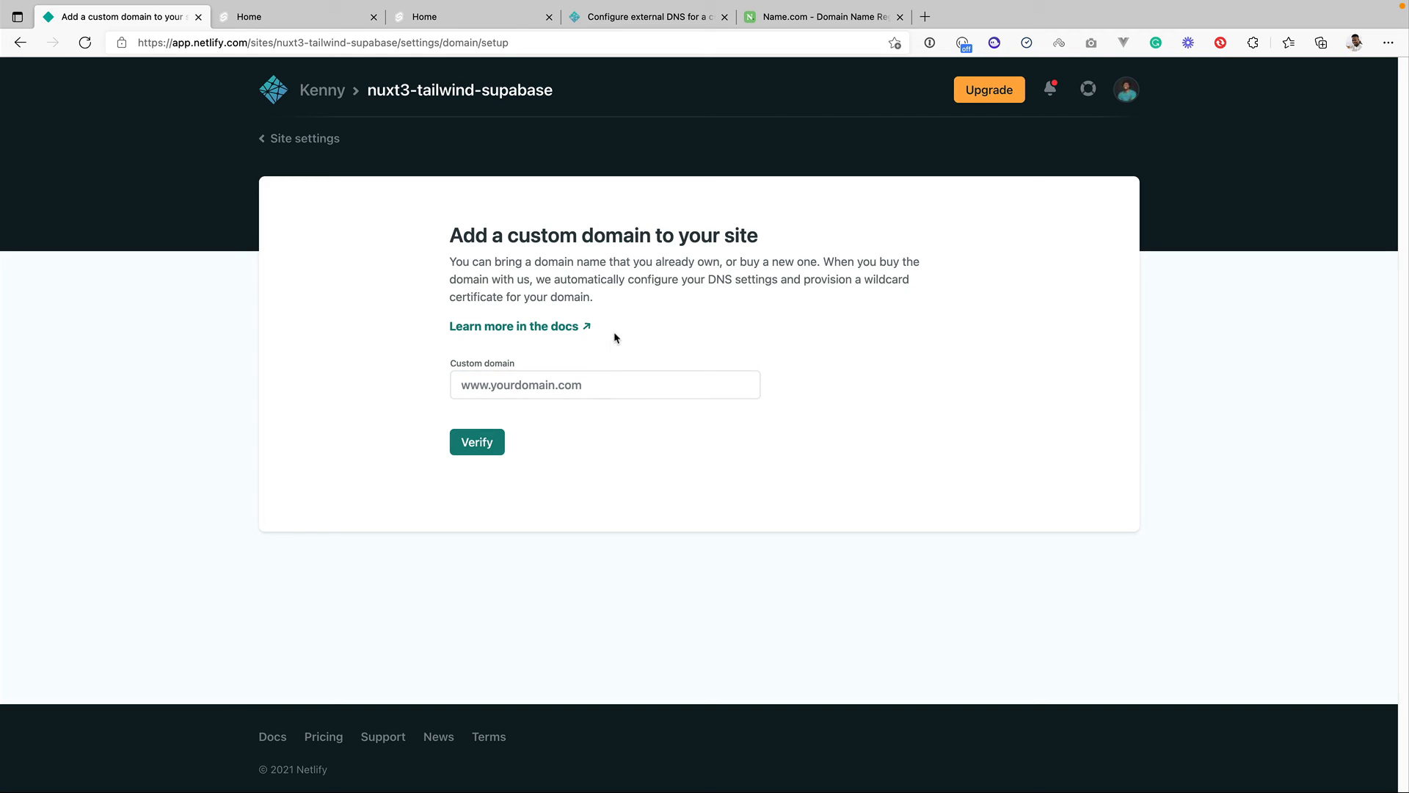
left_click(528, 390)
type("kennyschool.com")
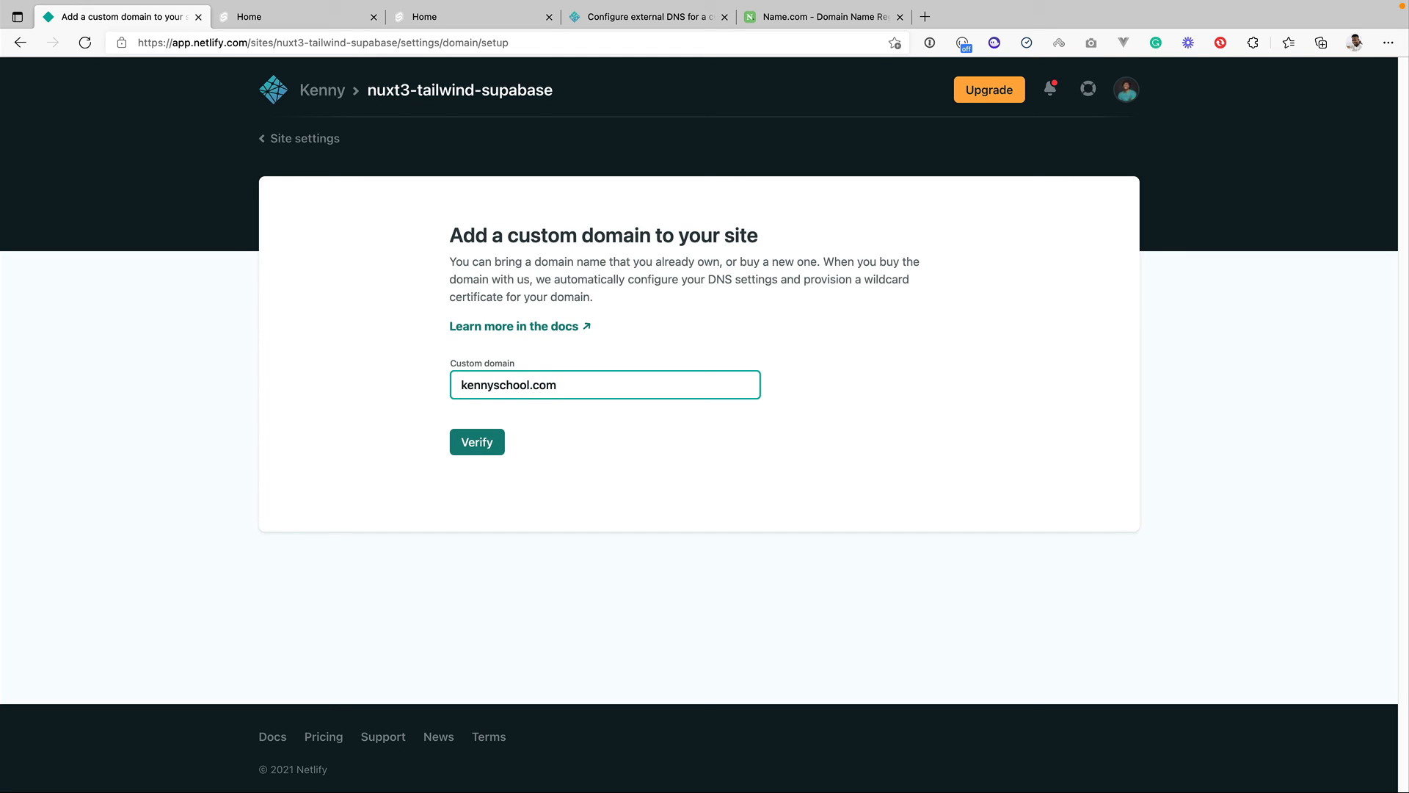
left_click(475, 449)
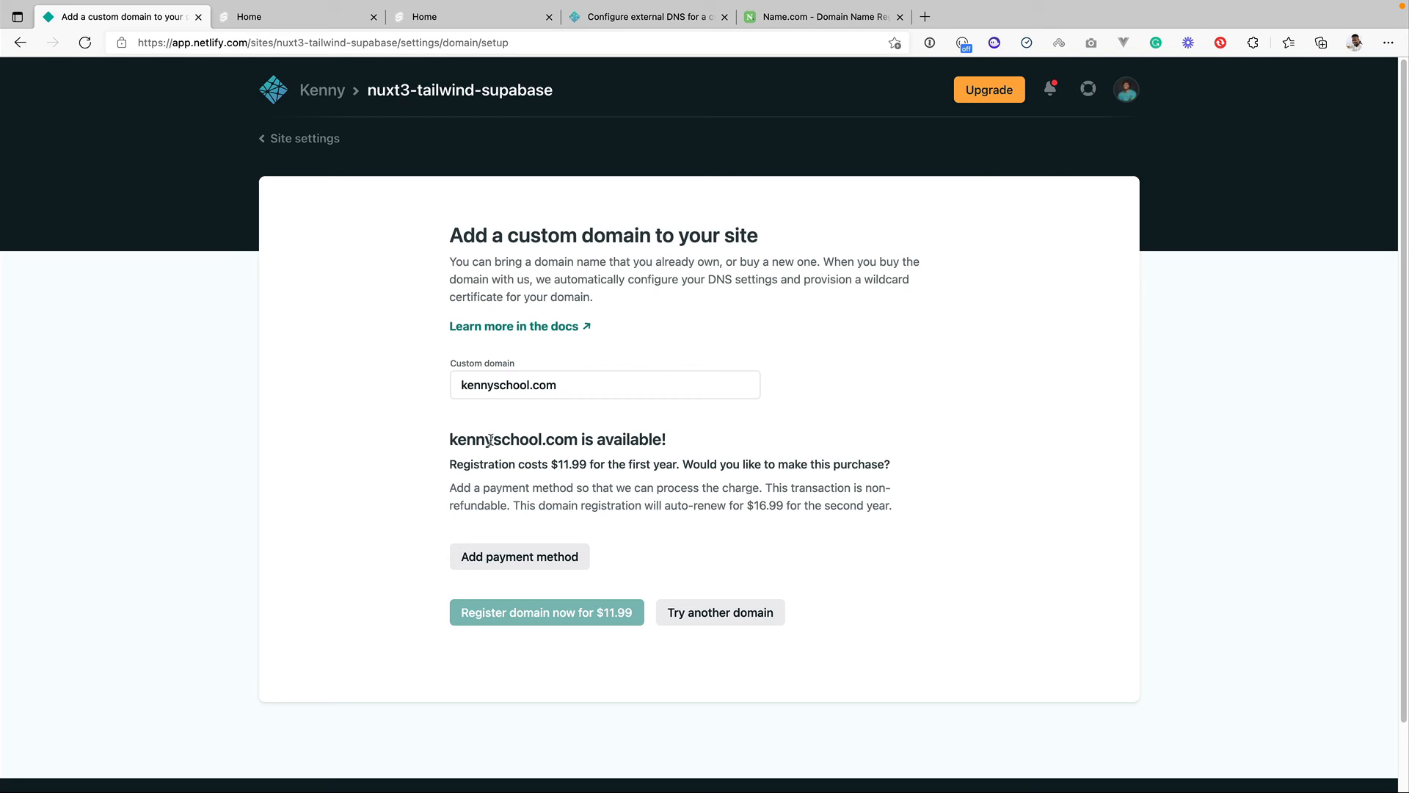
left_click_drag(487, 439, 622, 438)
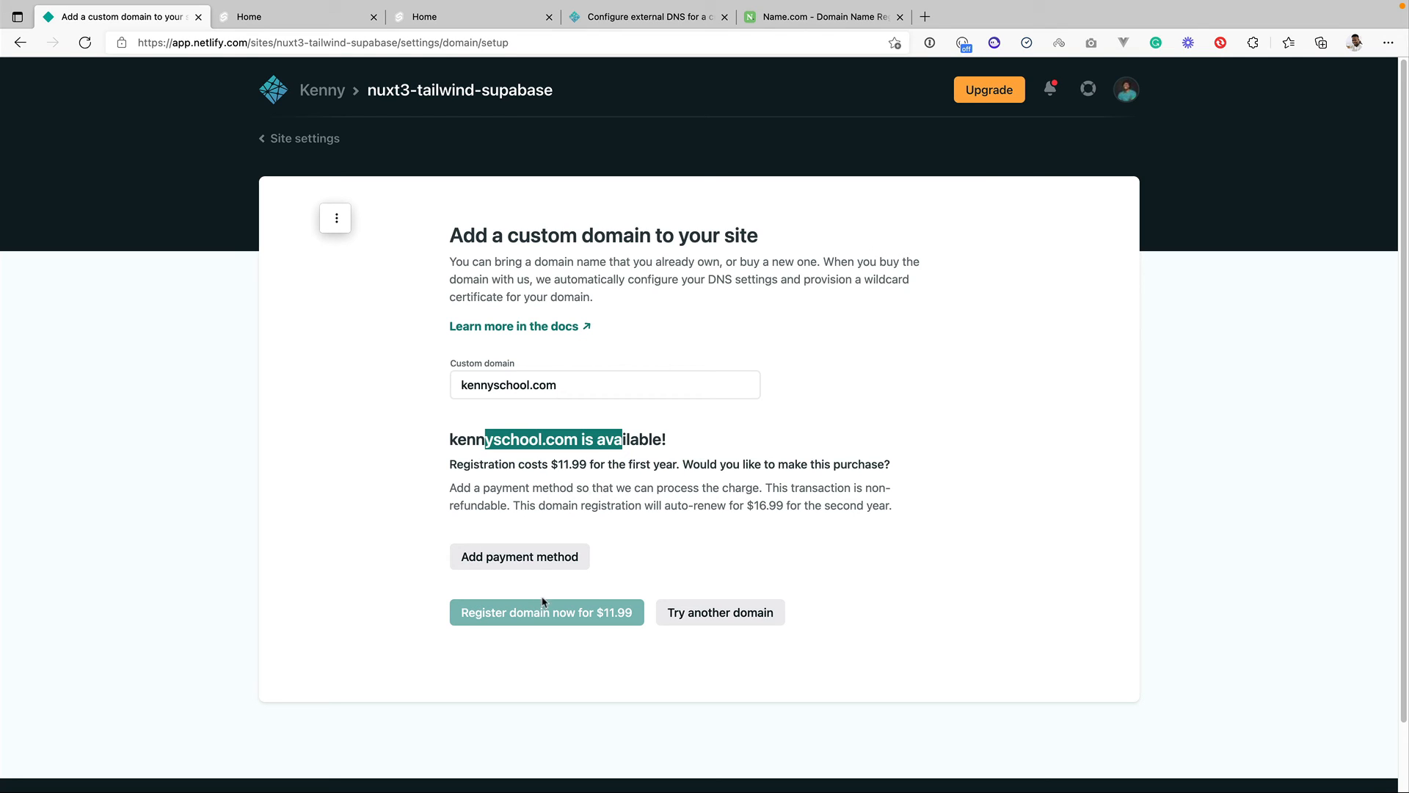
left_click(673, 439)
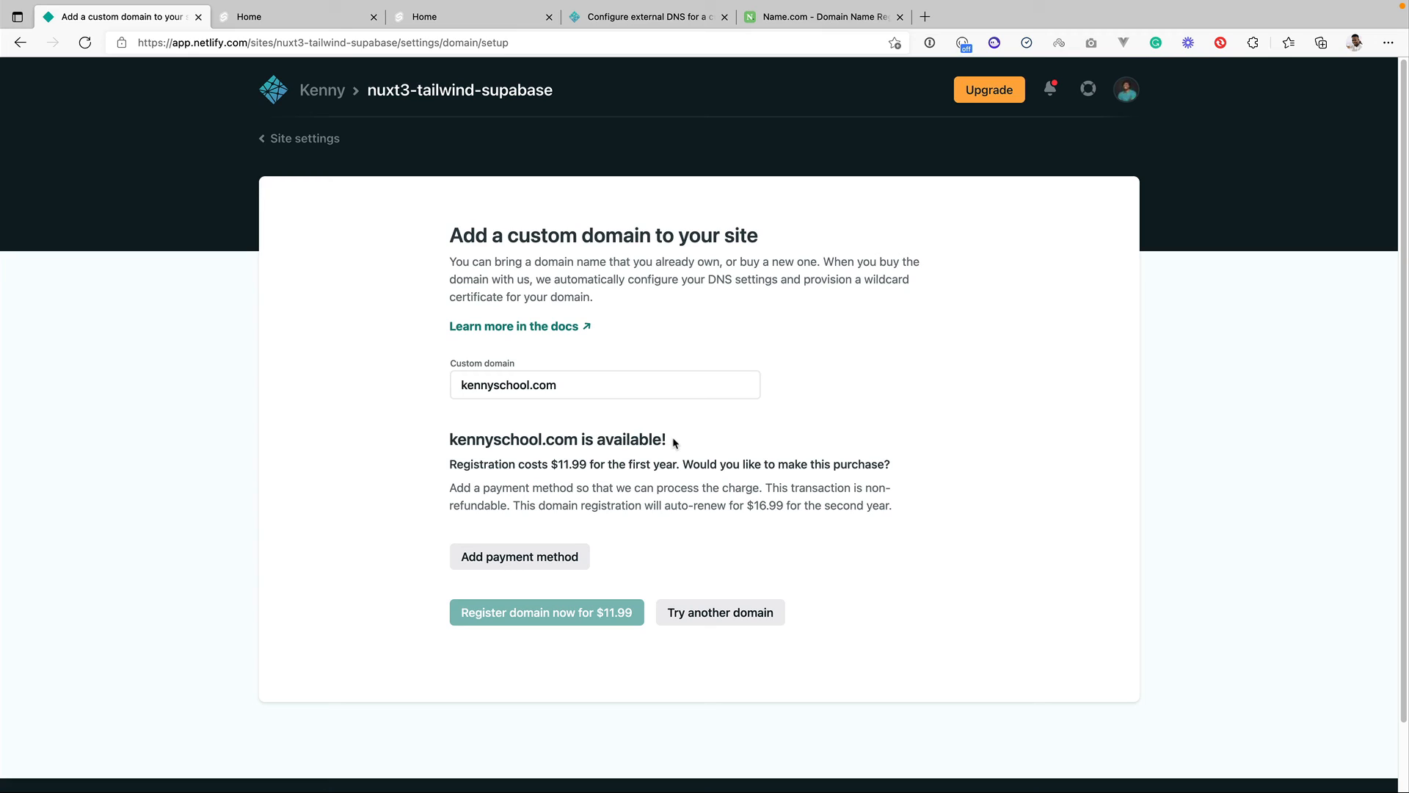